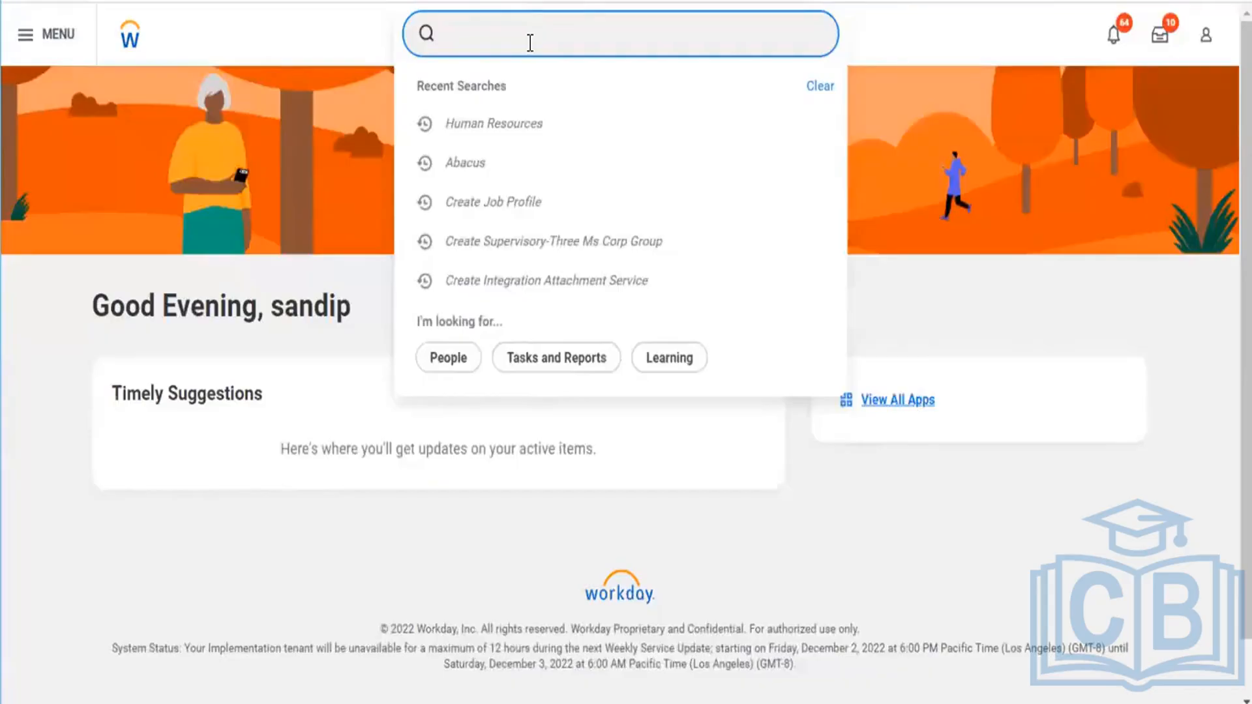
Search for the Create Integration System User task and open it
{"action": "type", "text": "Create System user"}
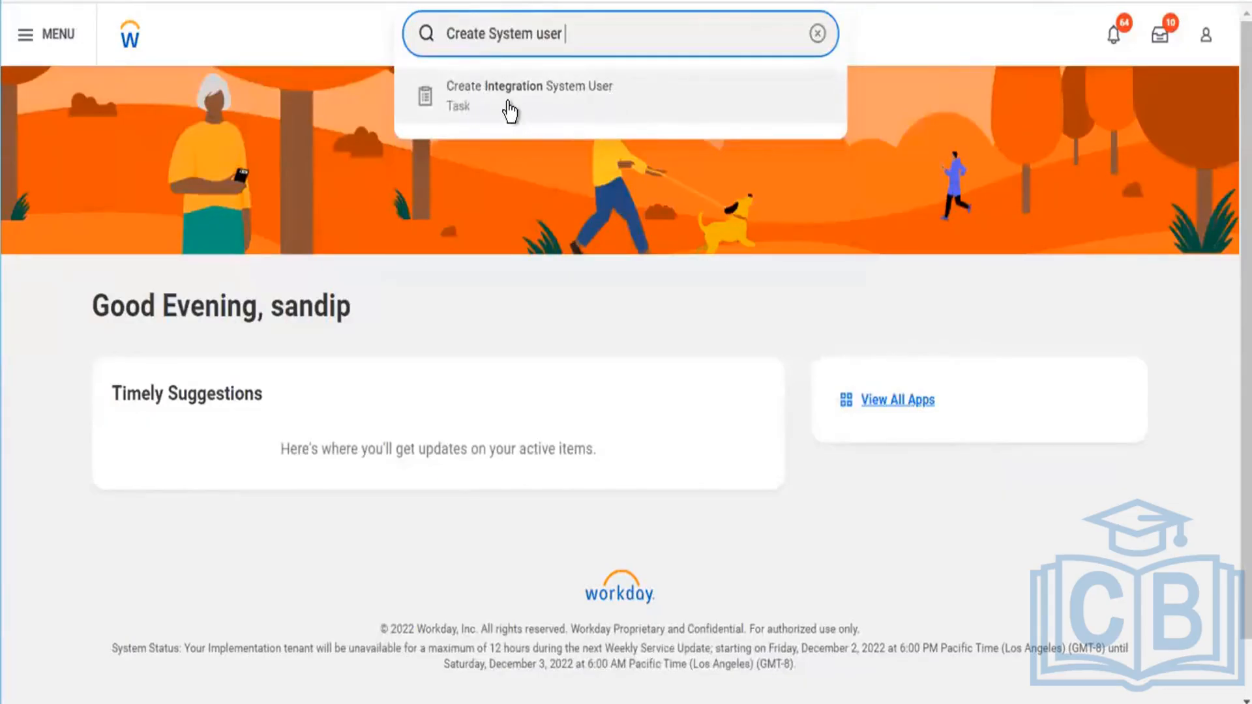
{"action": "left_click", "coordinate": [464, 108]}
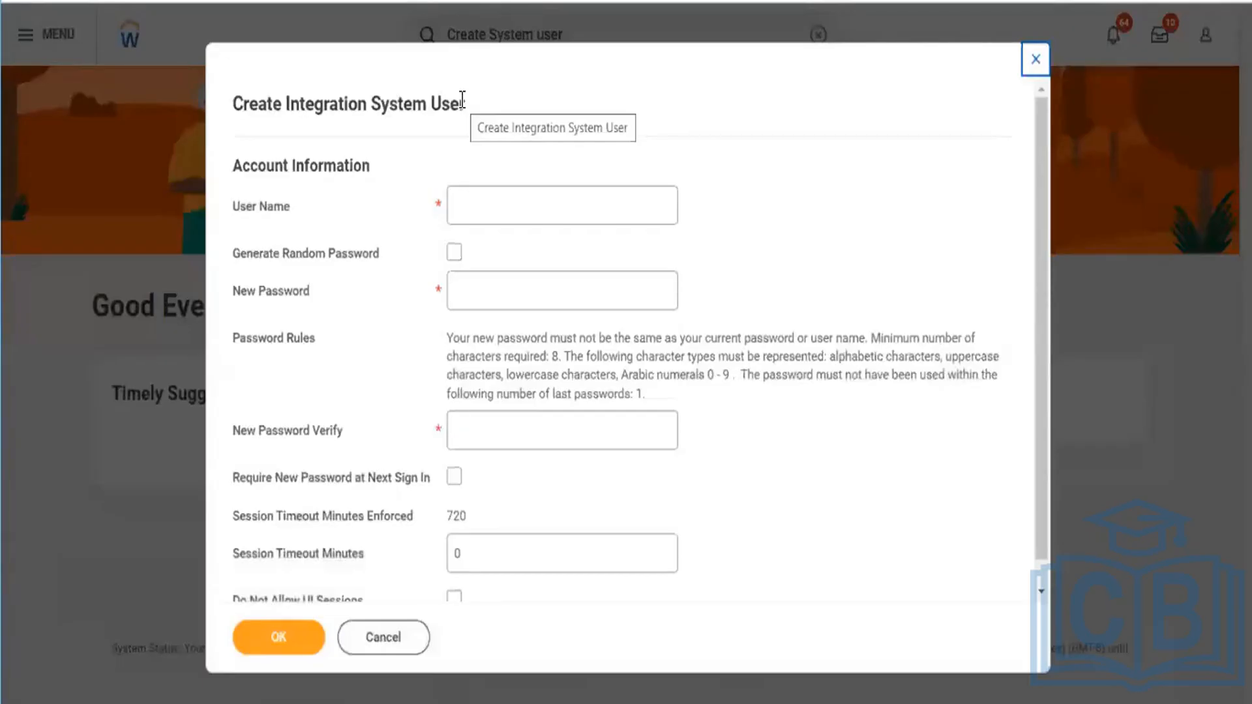
{"action": "scroll", "coordinate": [715, 353], "scroll_direction": "down", "scroll_amount": 1}
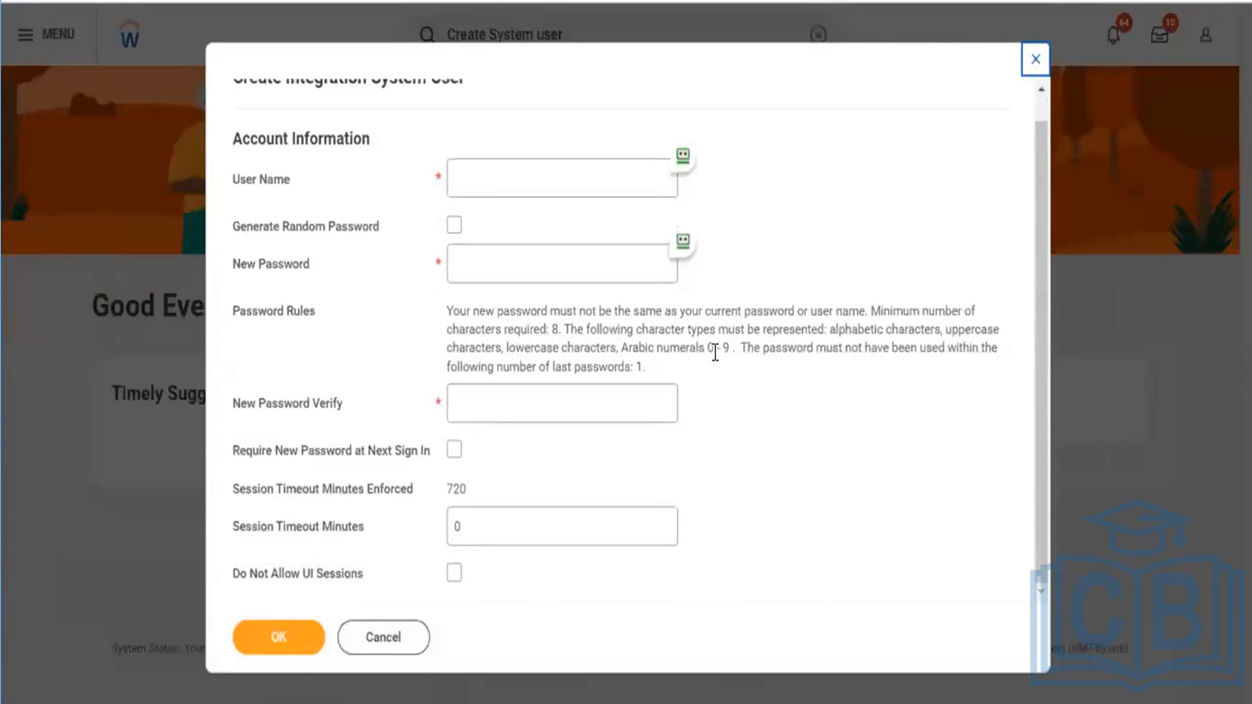
{"action": "scroll", "coordinate": [715, 353], "scroll_direction": "up", "scroll_amount": 1}
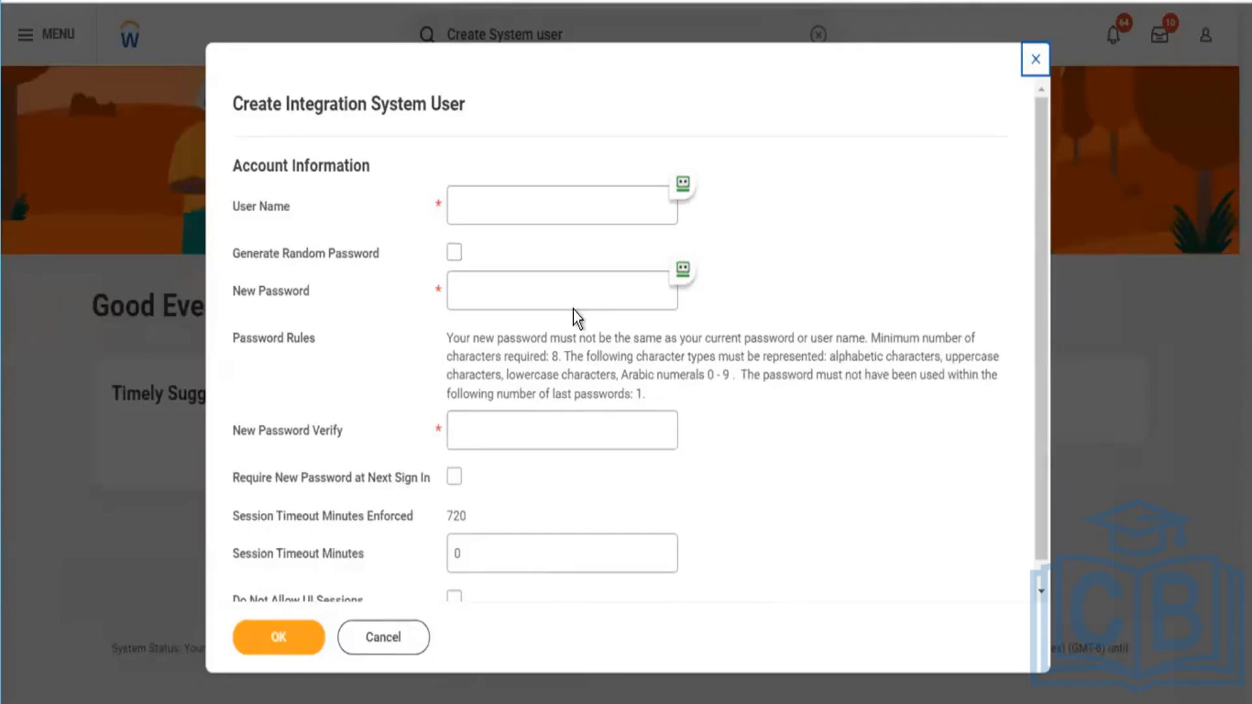
Enter Iphone Project as the user name of the new integration system user
{"action": "left_click", "coordinate": [549, 177]}
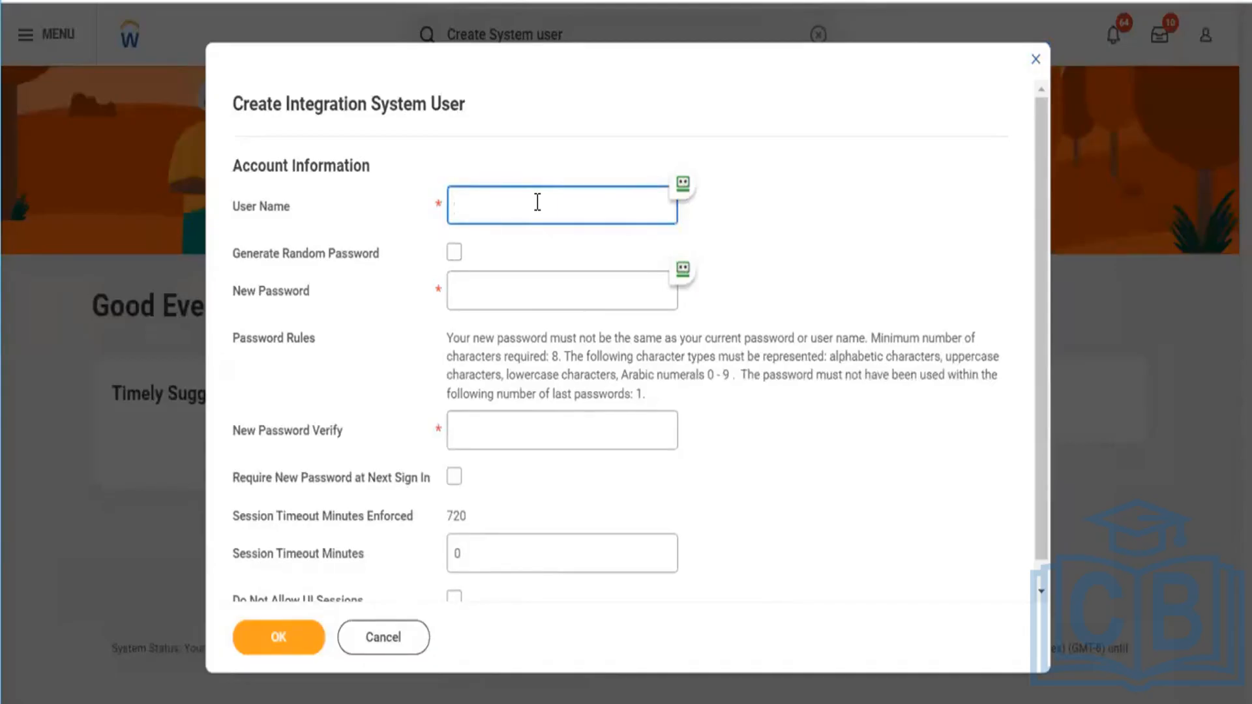
{"action": "type", "text": "Iphone Project"}
{"action": "type", "text": "0"}
{"action": "key", "text": "BackSpace"}
{"action": "type", "text": "=0=)"}
{"action": "key", "text": "BackSpace"}
{"action": "key", "text": "BackSpace"}
{"action": "key", "text": "BackSpace"}
{"action": "key", "text": "BackSpace"}
Enter the account password for the new integration system user and repeat it for verification
{"action": "left_click", "coordinate": [478, 277]}
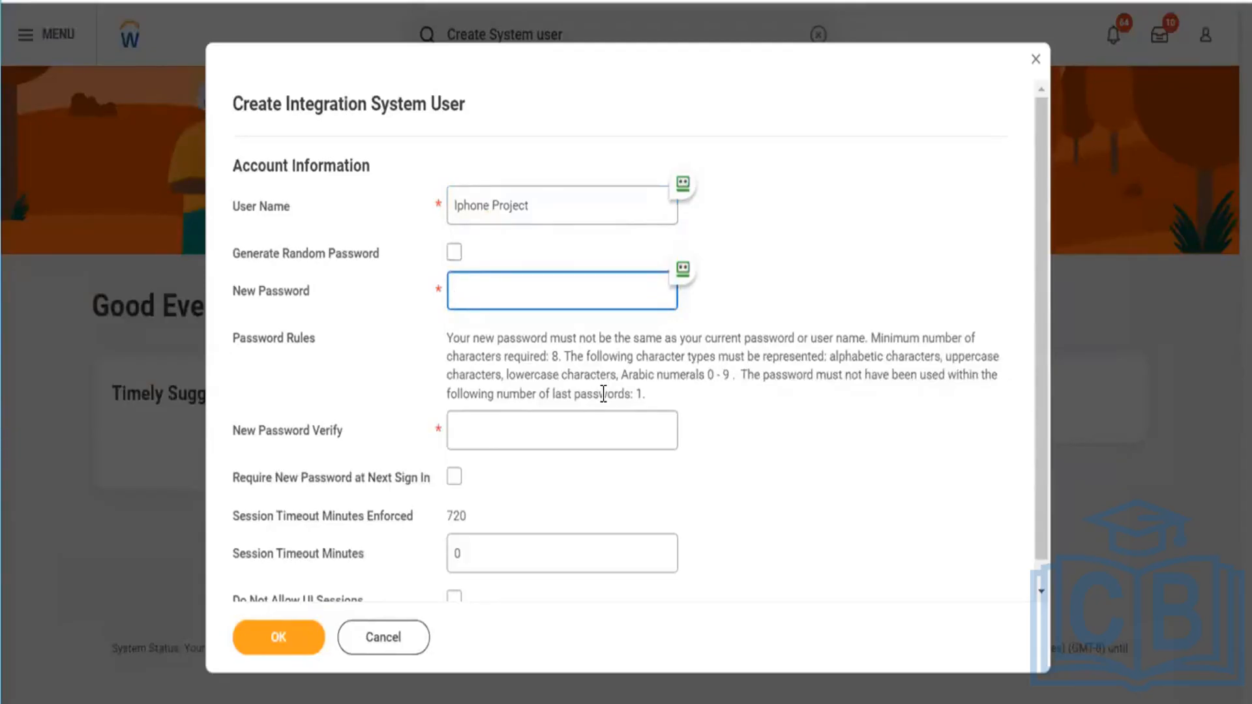
{"action": "type", "text": "••••••••••••"}
{"action": "key", "text": "Tab"}
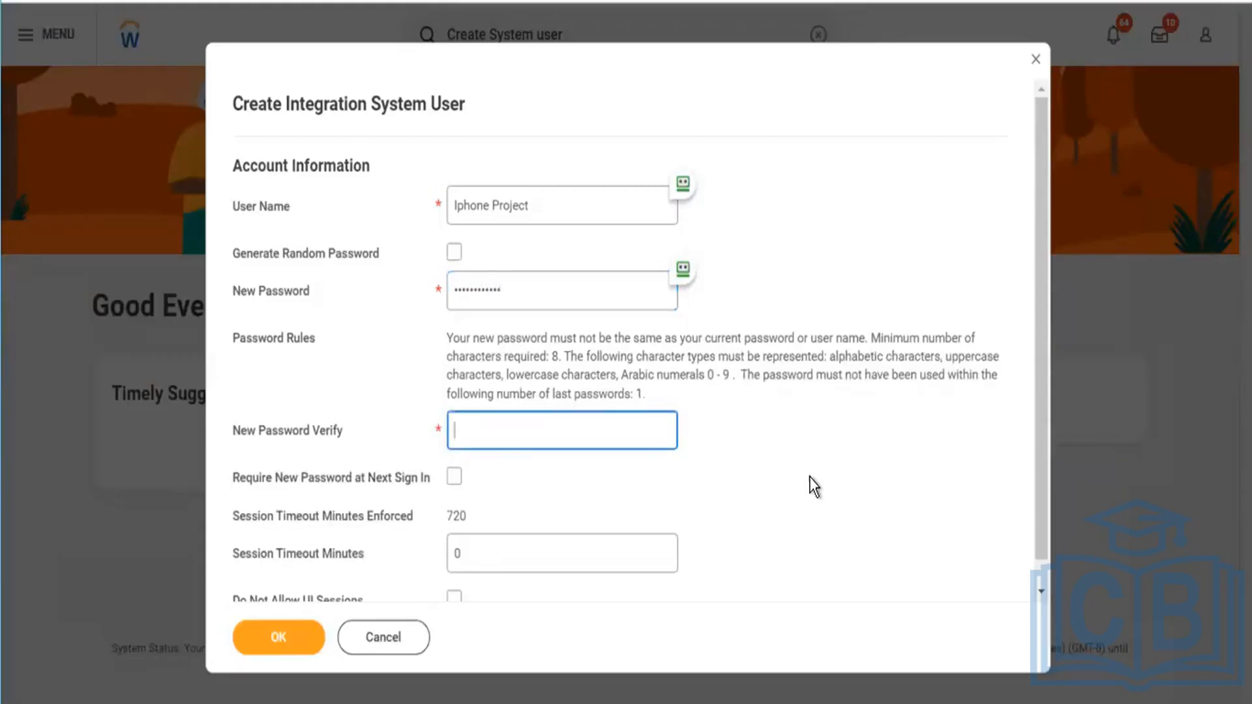
{"action": "type", "text": "••••••••••••"}
Set the session timeout to 8 minutes and submit the new integration system user
{"action": "scroll", "coordinate": [758, 458], "scroll_direction": "down", "scroll_amount": 1}
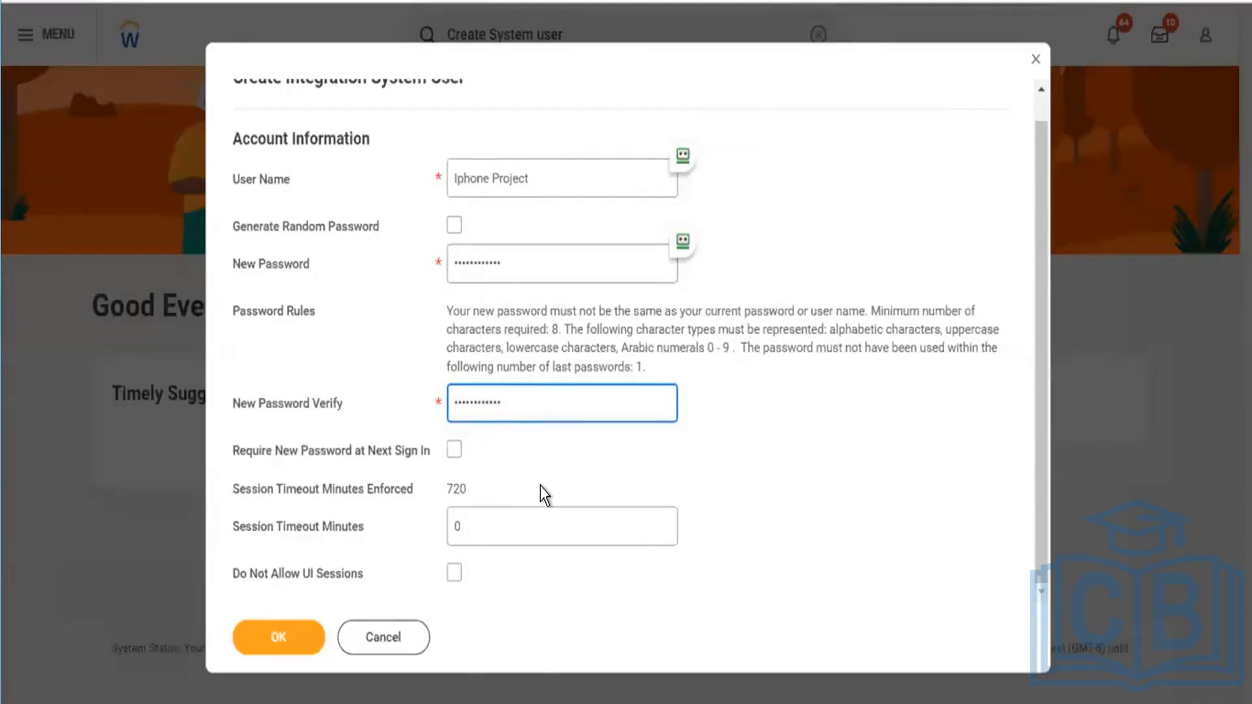
{"action": "left_click", "coordinate": [542, 526]}
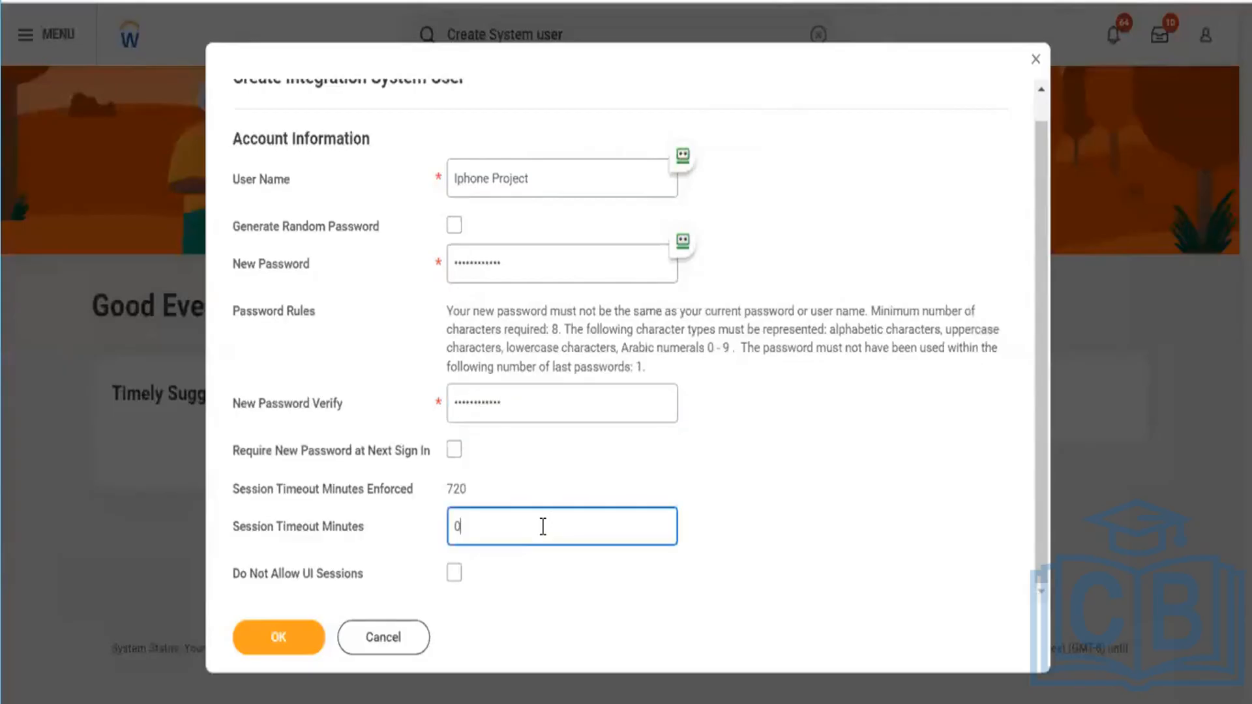
{"action": "key", "text": "BackSpace"}
{"action": "type", "text": "30"}
{"action": "key", "text": "BackSpace"}
{"action": "key", "text": "BackSpace"}
{"action": "type", "text": "1"}
{"action": "key", "text": "BackSpace"}
{"action": "type", "text": "8"}
{"action": "scroll", "coordinate": [808, 460], "scroll_direction": "up", "scroll_amount": 1}
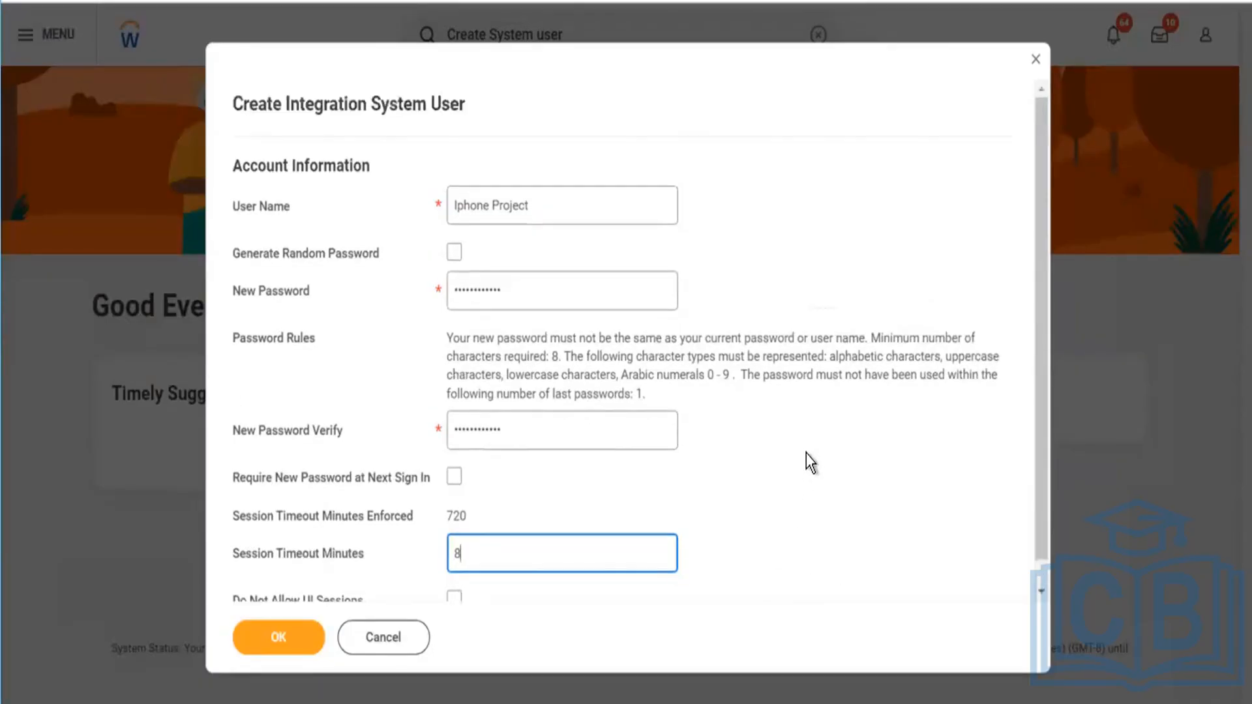
{"action": "scroll", "coordinate": [806, 452], "scroll_direction": "down", "scroll_amount": 1}
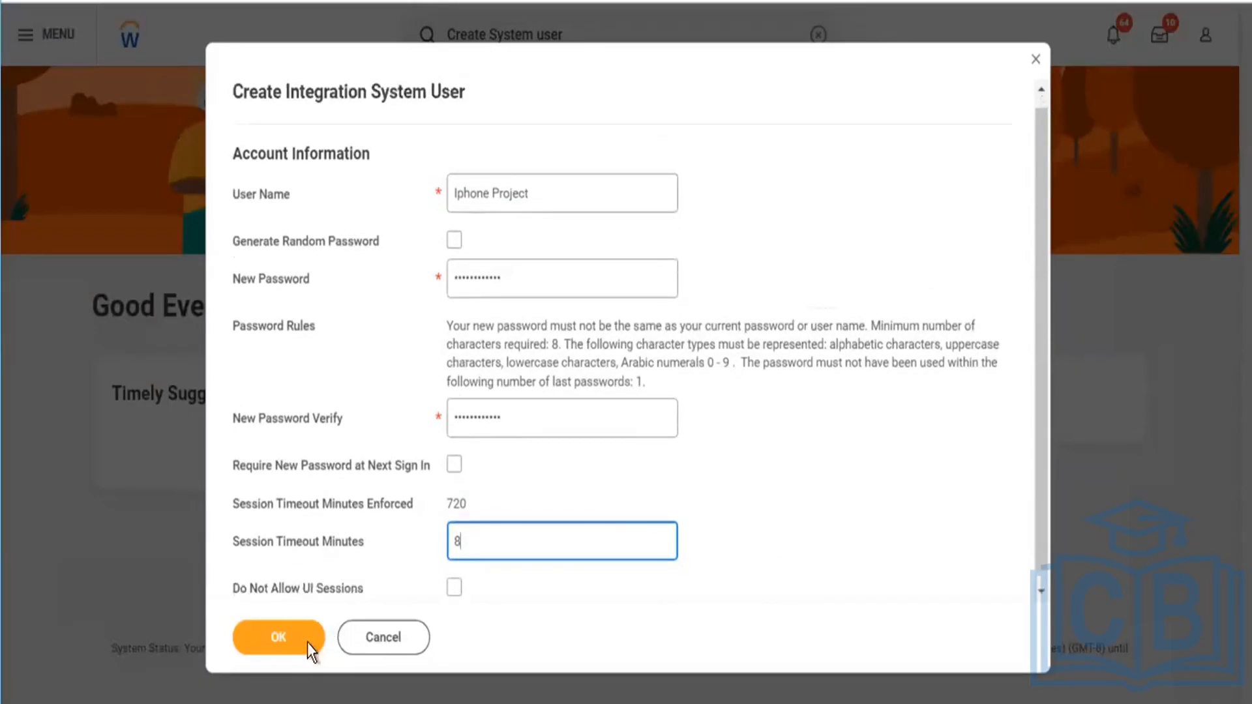
{"action": "left_click", "coordinate": [273, 631]}
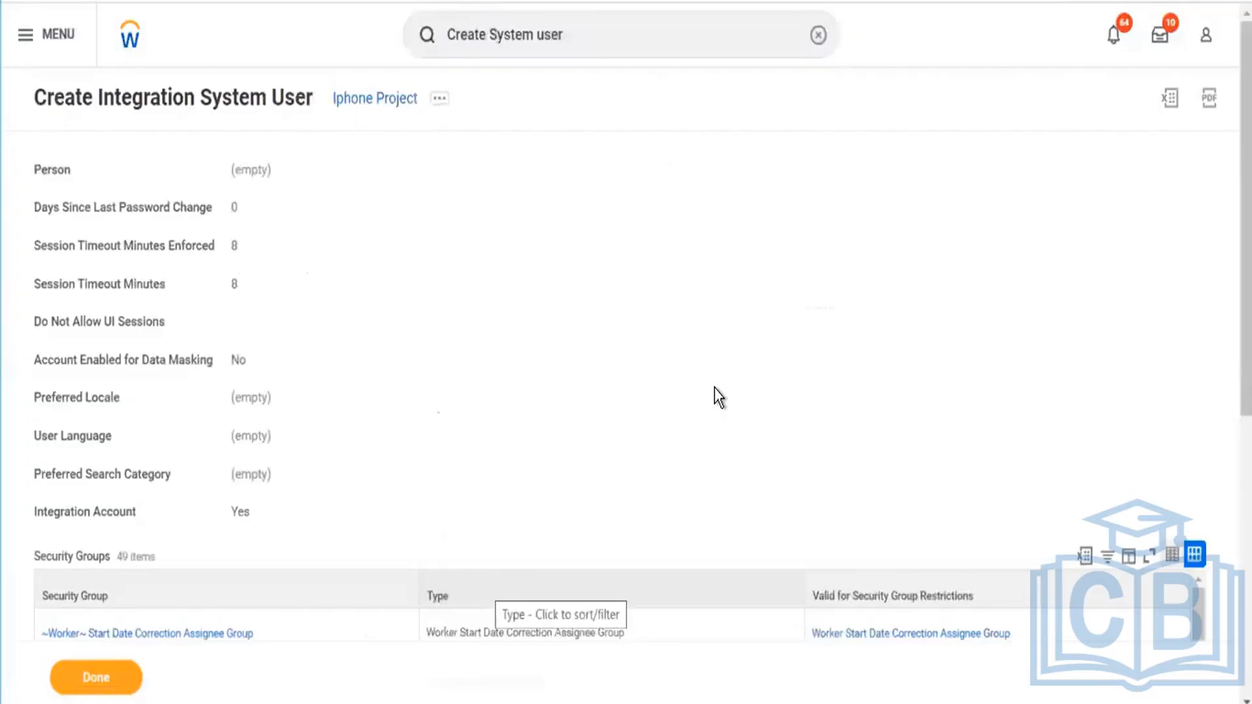
Look over the created account's details and security groups, and open Configure Web Service Security for Iphone Project
{"action": "scroll", "coordinate": [716, 395], "scroll_direction": "down", "scroll_amount": 5}
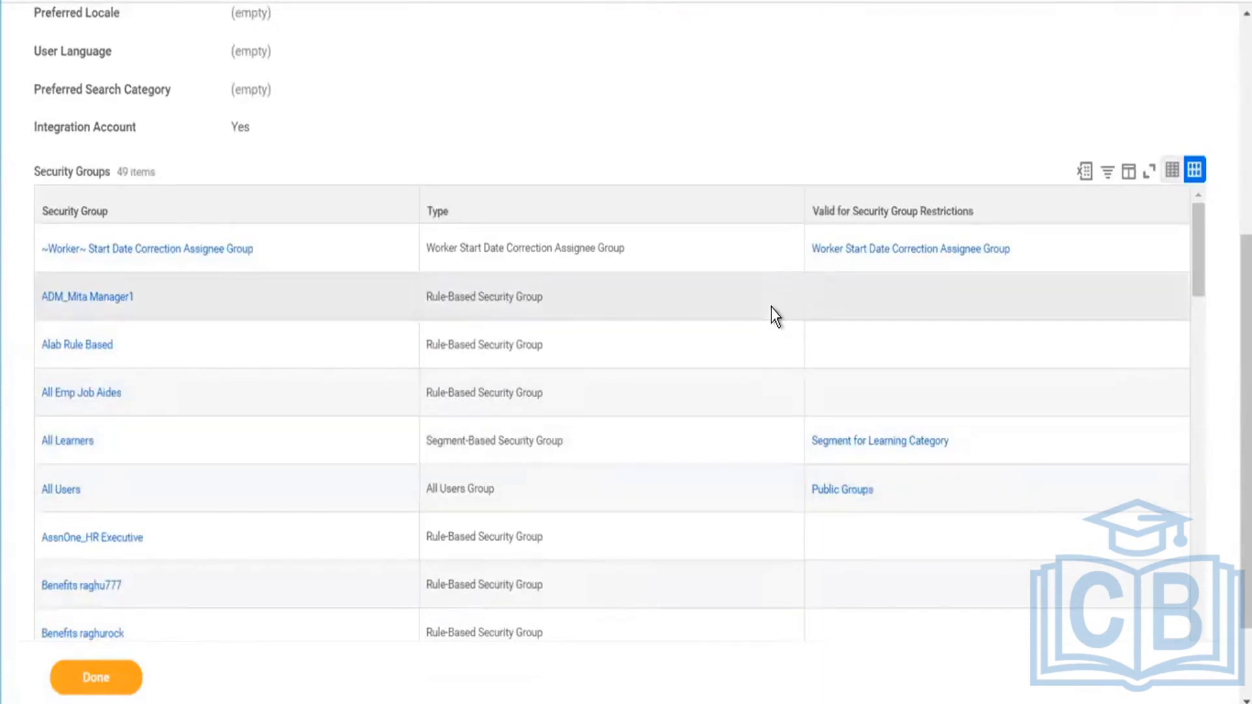
{"action": "scroll", "coordinate": [776, 318], "scroll_direction": "up", "scroll_amount": 5}
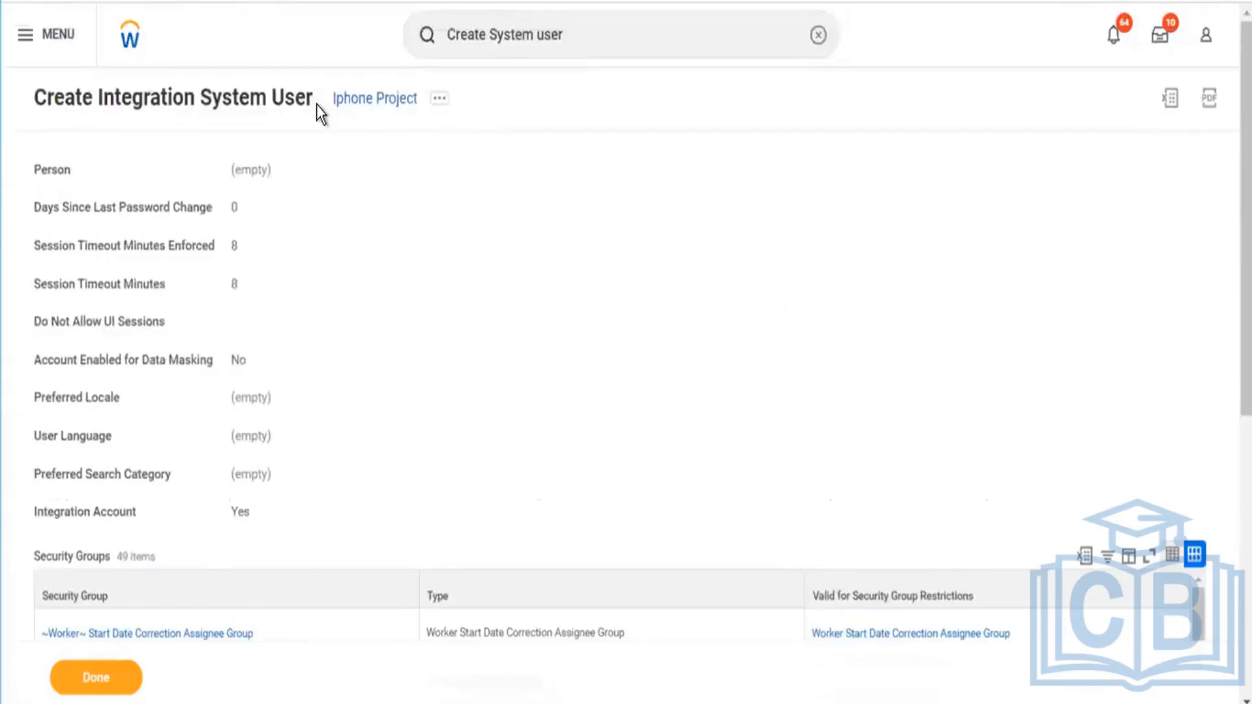
{"action": "left_click", "coordinate": [441, 99]}
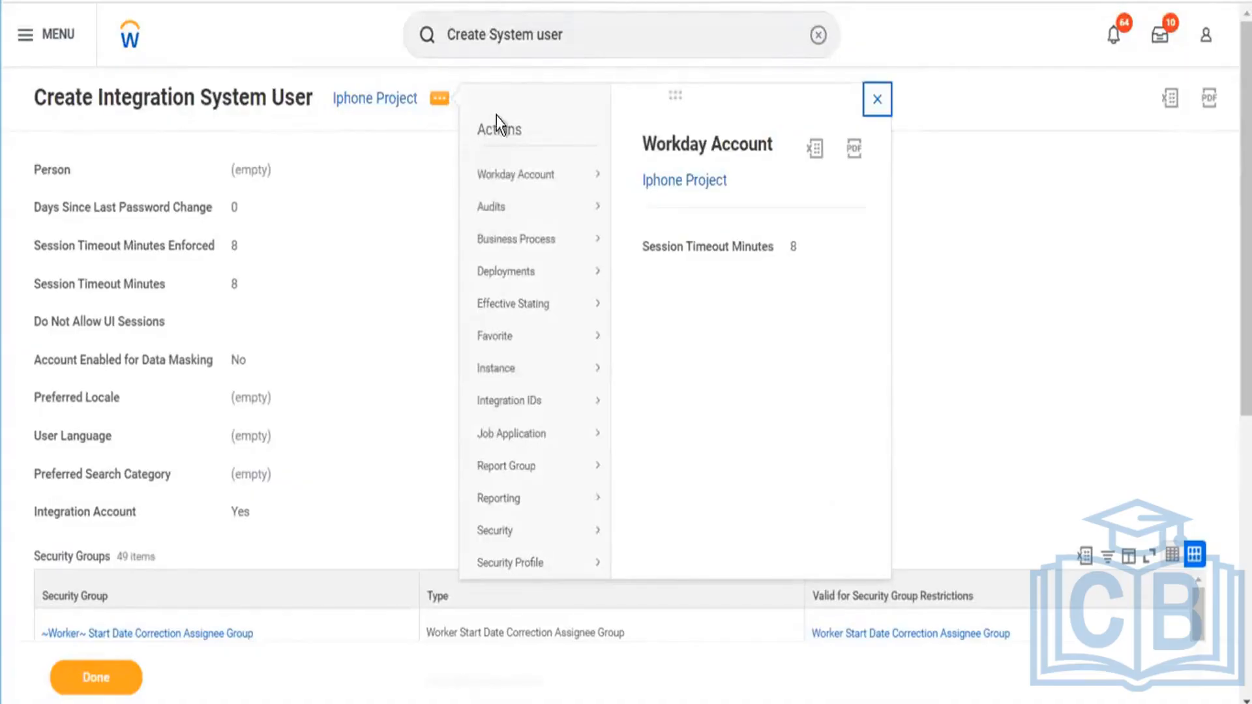
{"action": "mouse_move", "coordinate": [528, 180]}
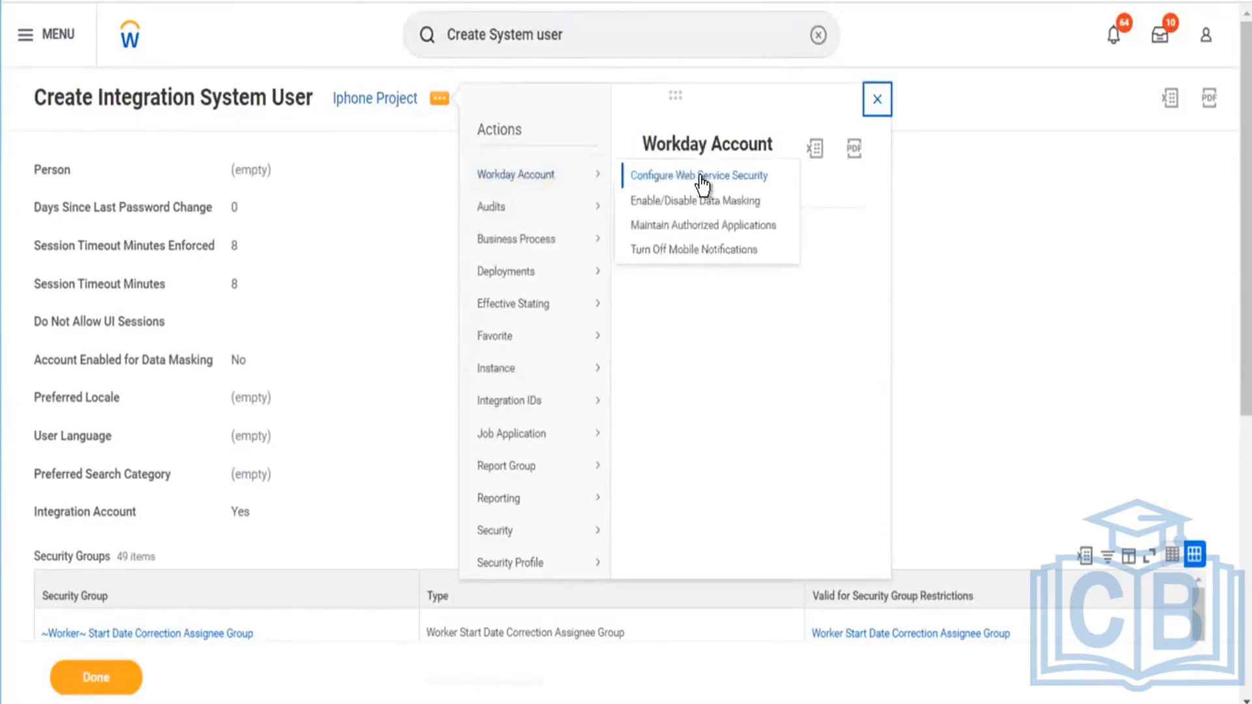
{"action": "left_click", "coordinate": [749, 189]}
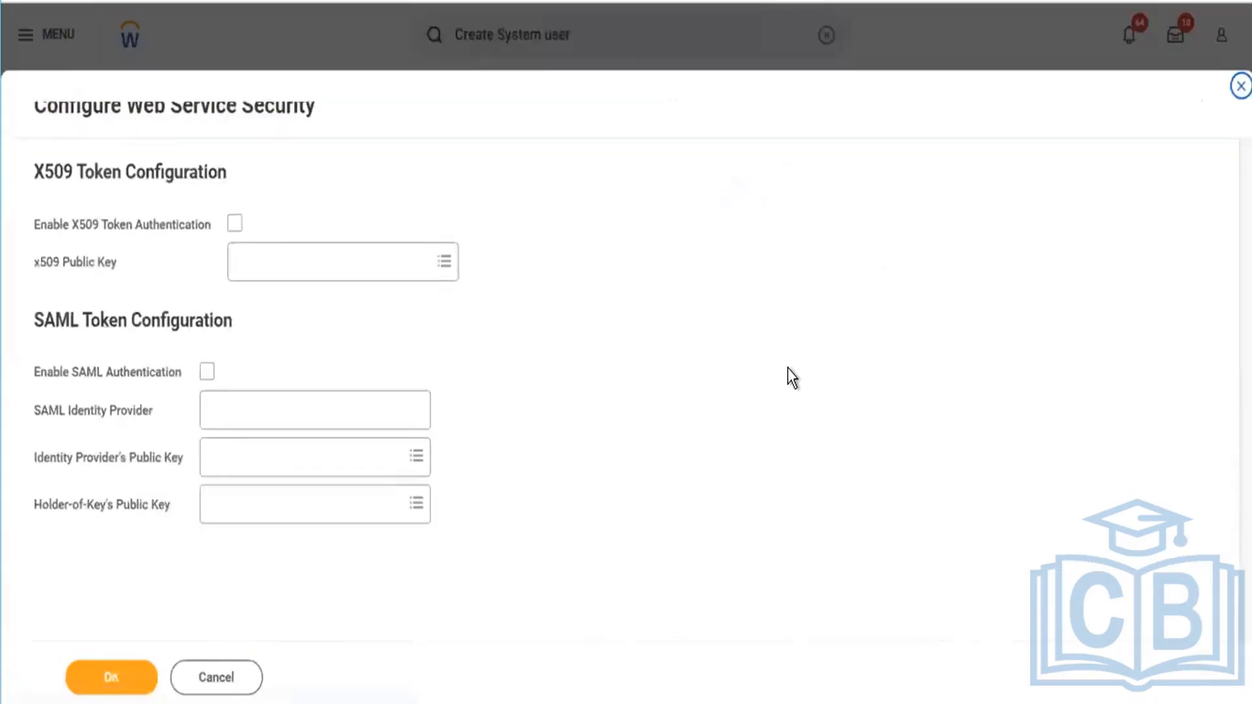
Enable X509 token authentication and select test509 as the x509 public key
{"action": "left_click", "coordinate": [390, 255]}
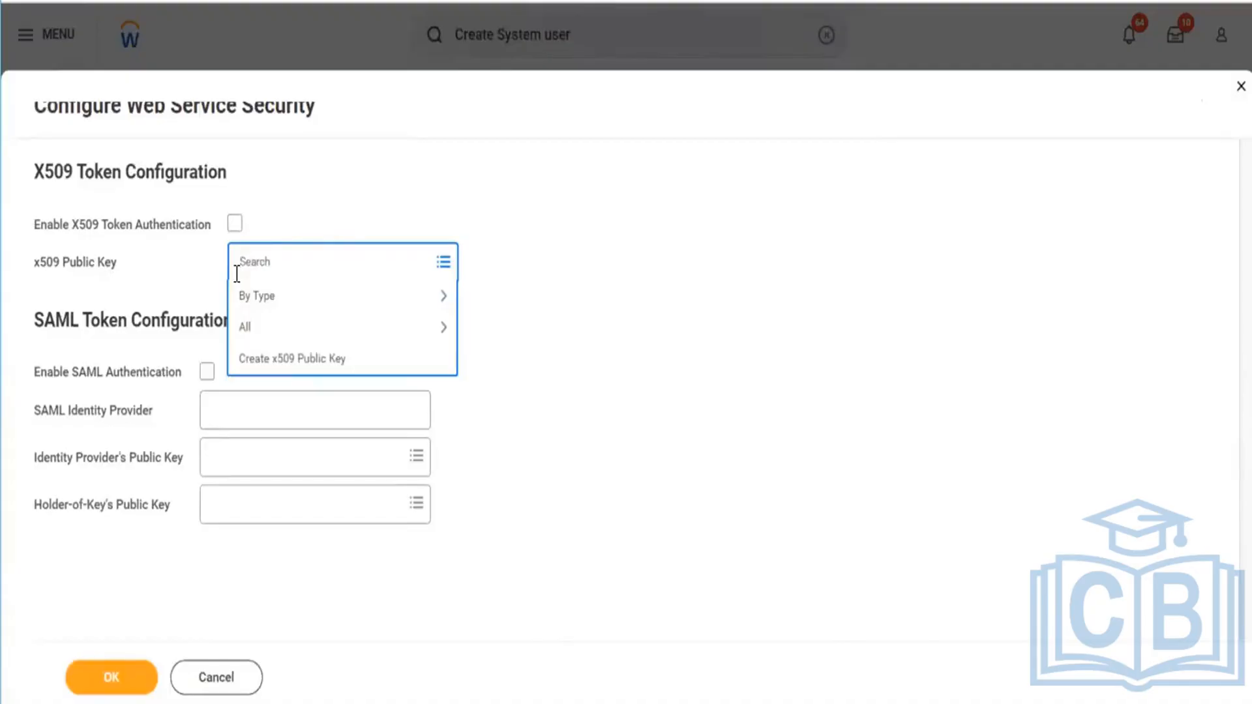
{"action": "left_click", "coordinate": [234, 225]}
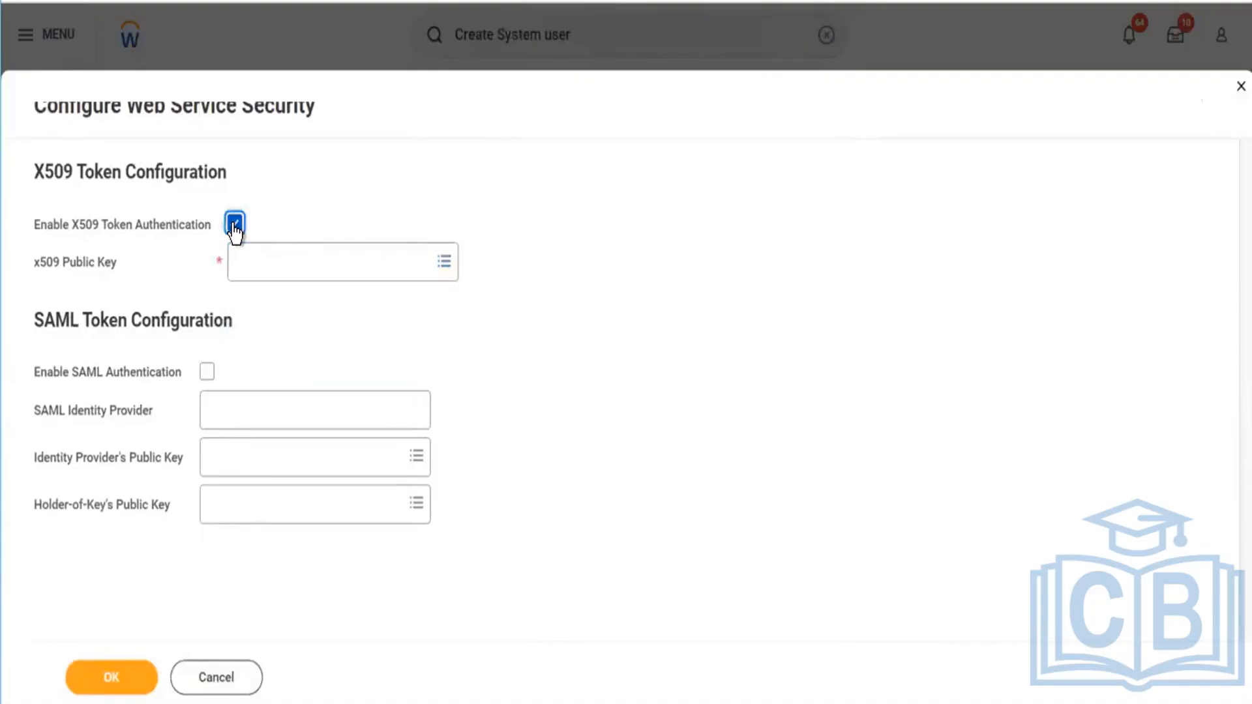
{"action": "left_click", "coordinate": [384, 275]}
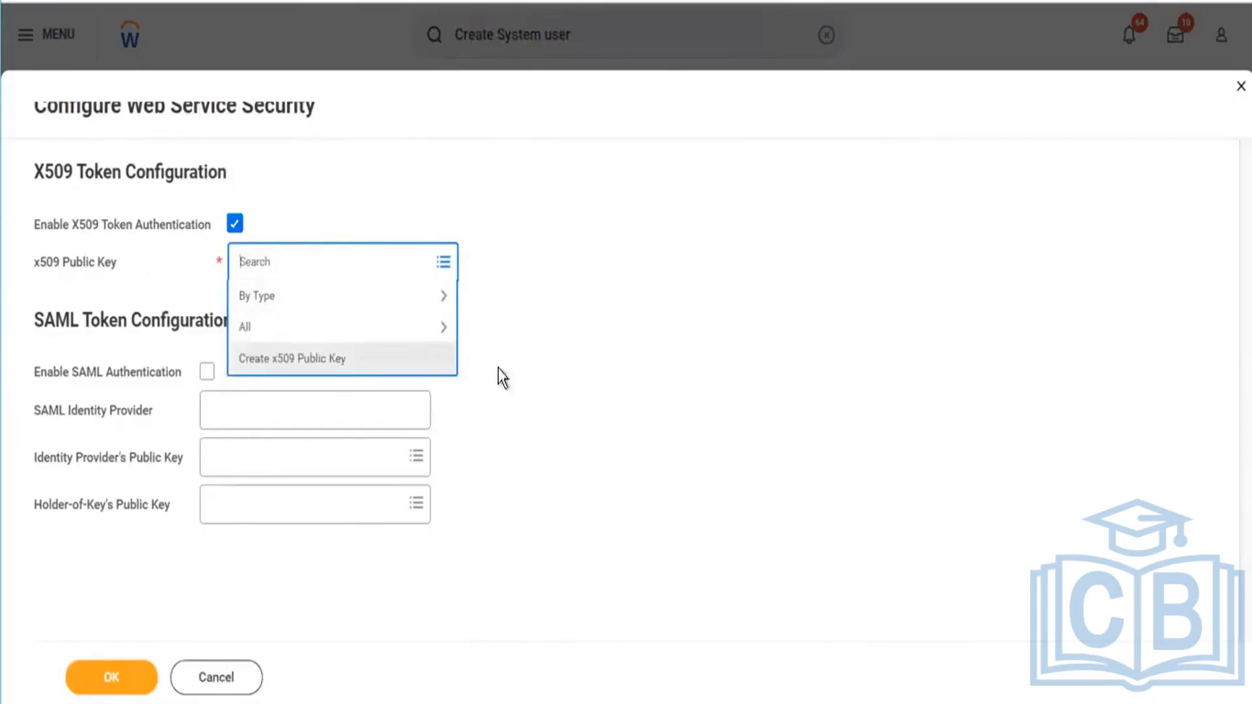
{"action": "left_click", "coordinate": [344, 326]}
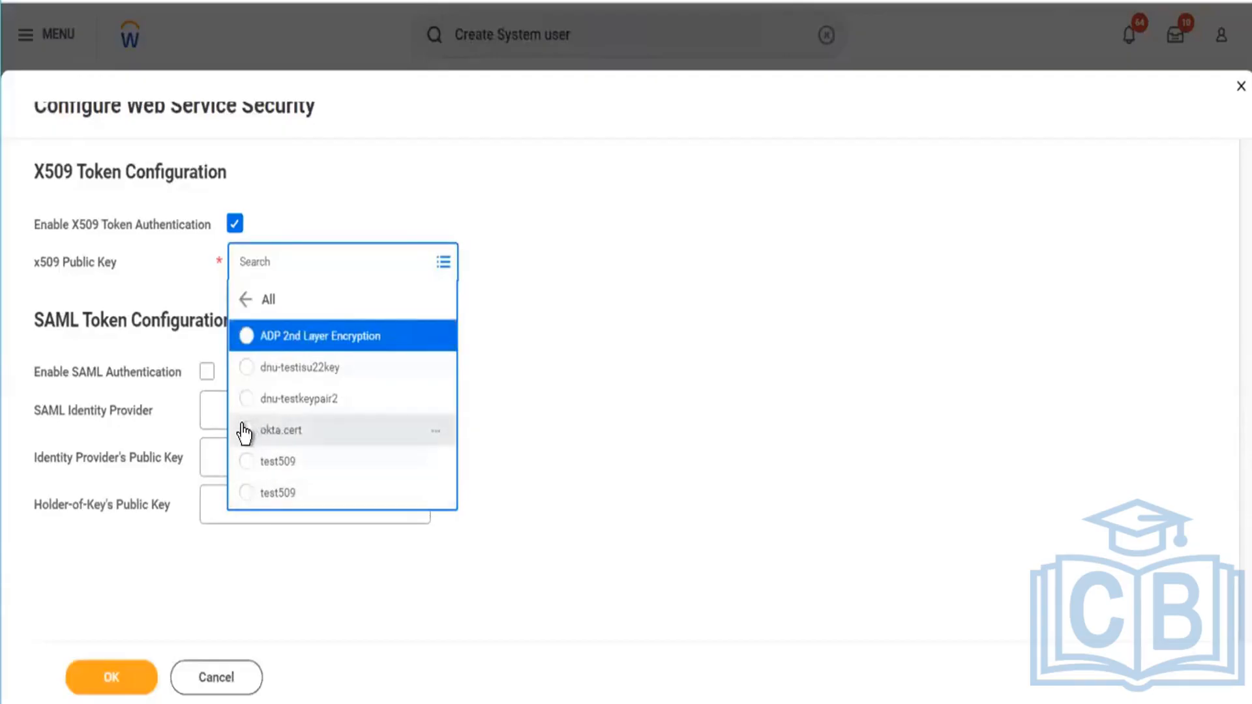
{"action": "left_click", "coordinate": [242, 463]}
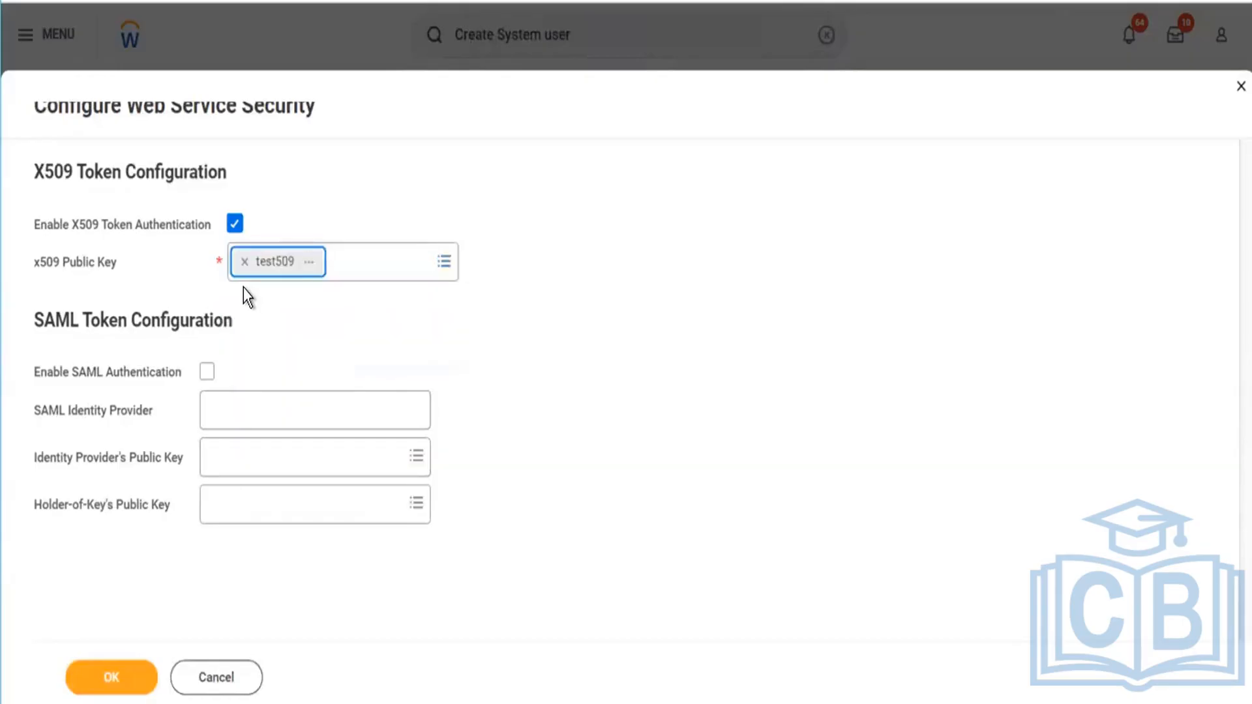
Enable SAML authentication with Iphone as the identity provider and test509 as the identity provider's public key
{"action": "left_click", "coordinate": [198, 378]}
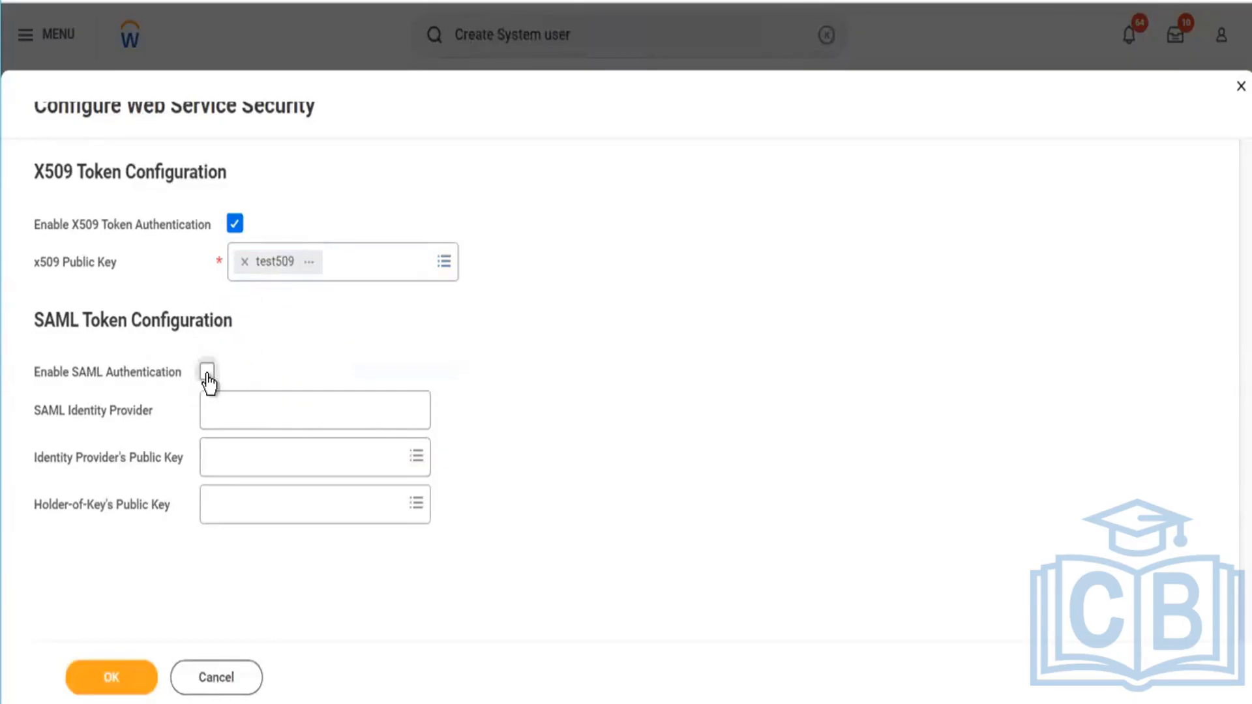
{"action": "left_click", "coordinate": [208, 379]}
{"action": "left_click", "coordinate": [290, 404]}
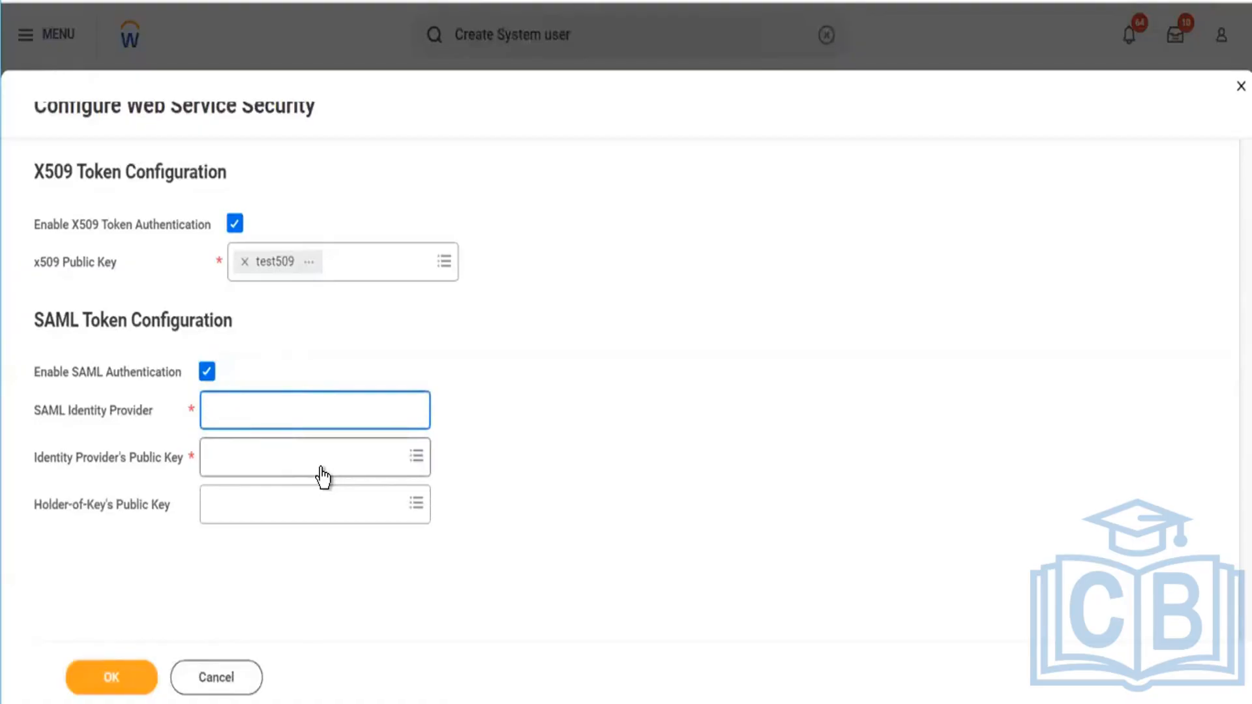
{"action": "type", "text": "Iphone"}
{"action": "left_click", "coordinate": [292, 457]}
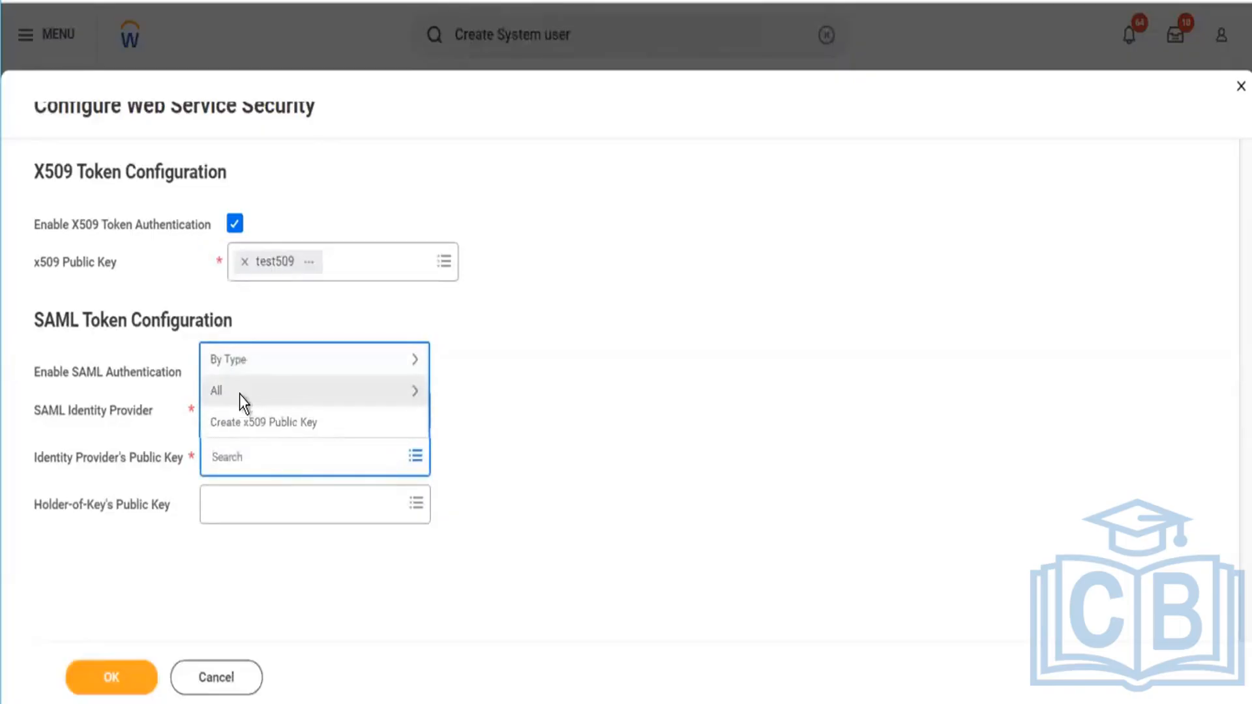
{"action": "left_click", "coordinate": [240, 394]}
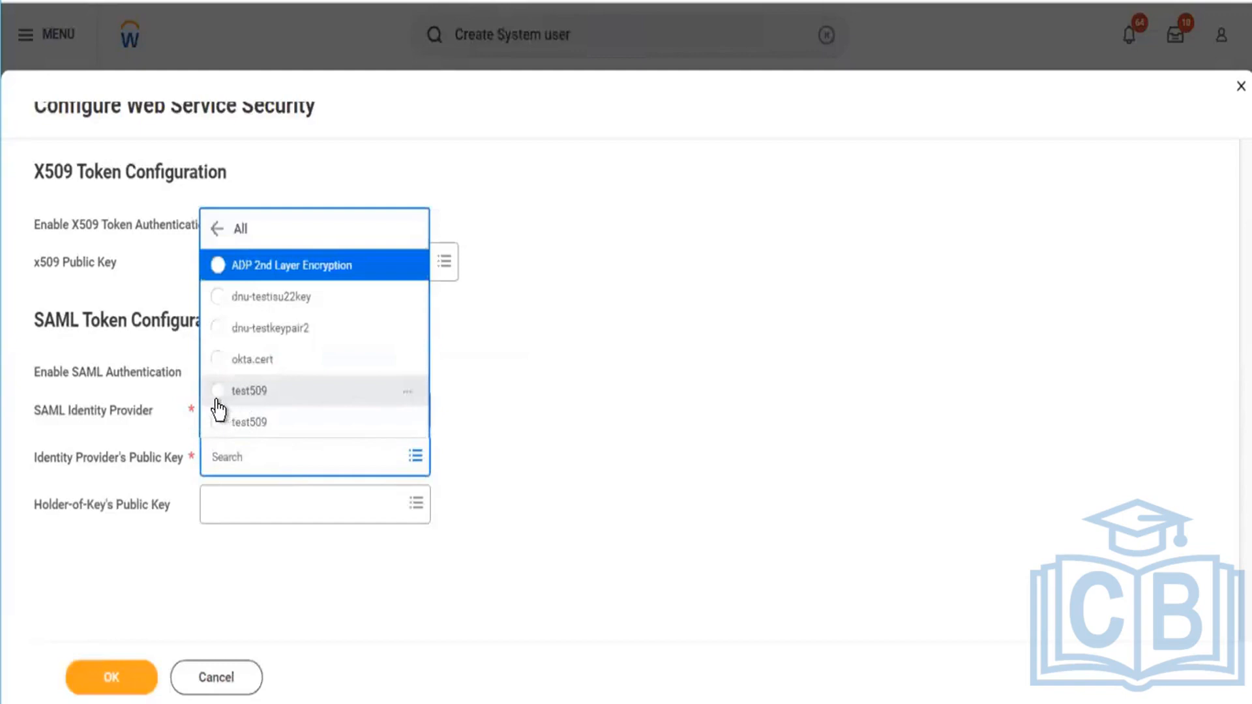
{"action": "left_click", "coordinate": [218, 395]}
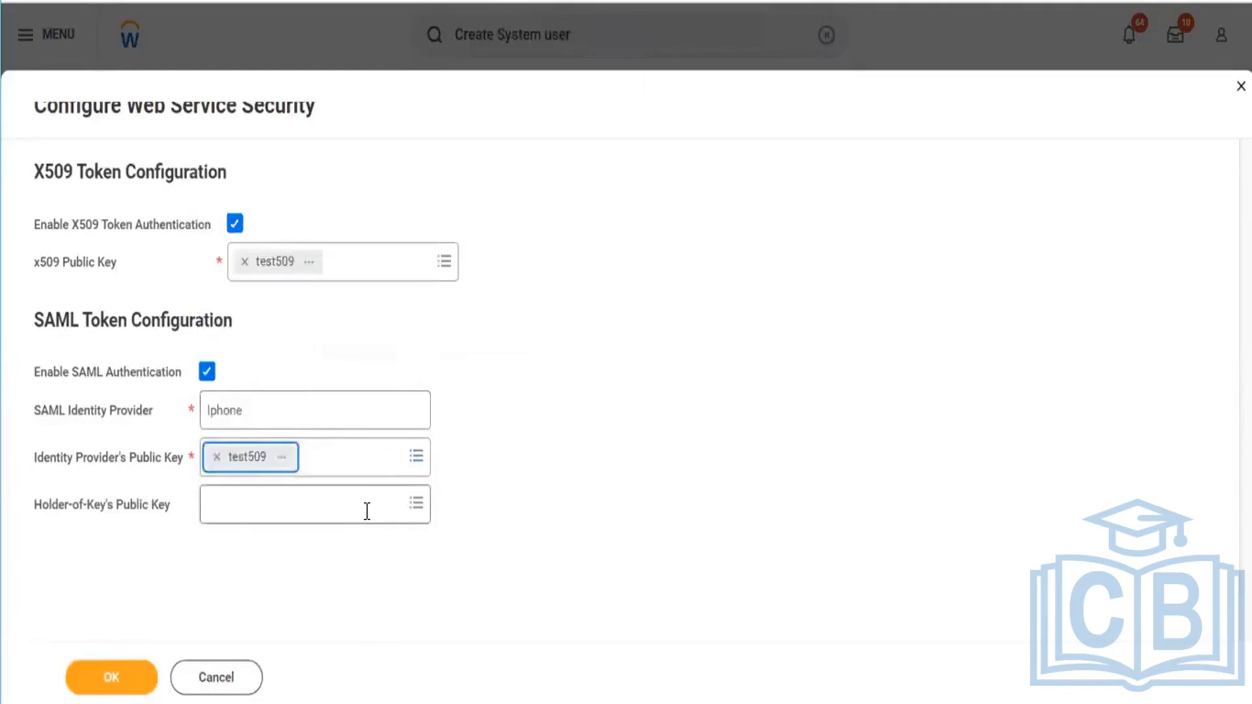
Select test509 as the Holder-of-Key's public key and submit the web service security configuration
{"action": "left_click", "coordinate": [367, 511]}
{"action": "left_click", "coordinate": [506, 491]}
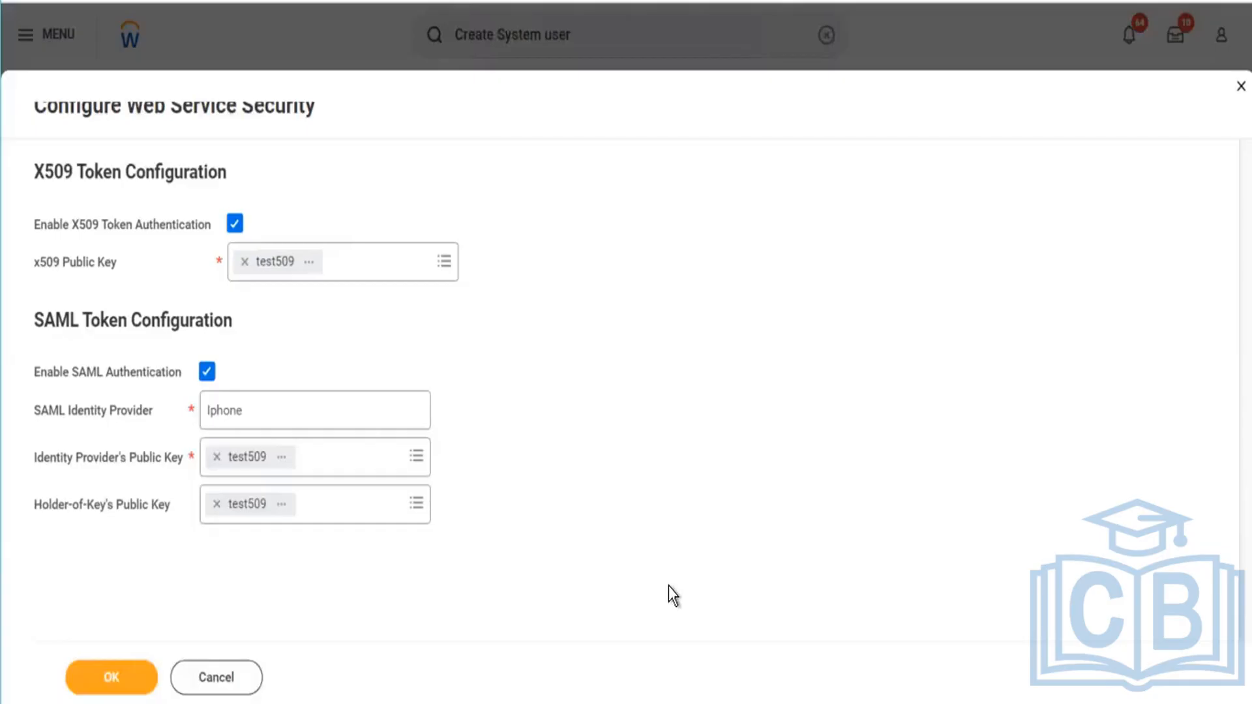
{"action": "left_click", "coordinate": [108, 678]}
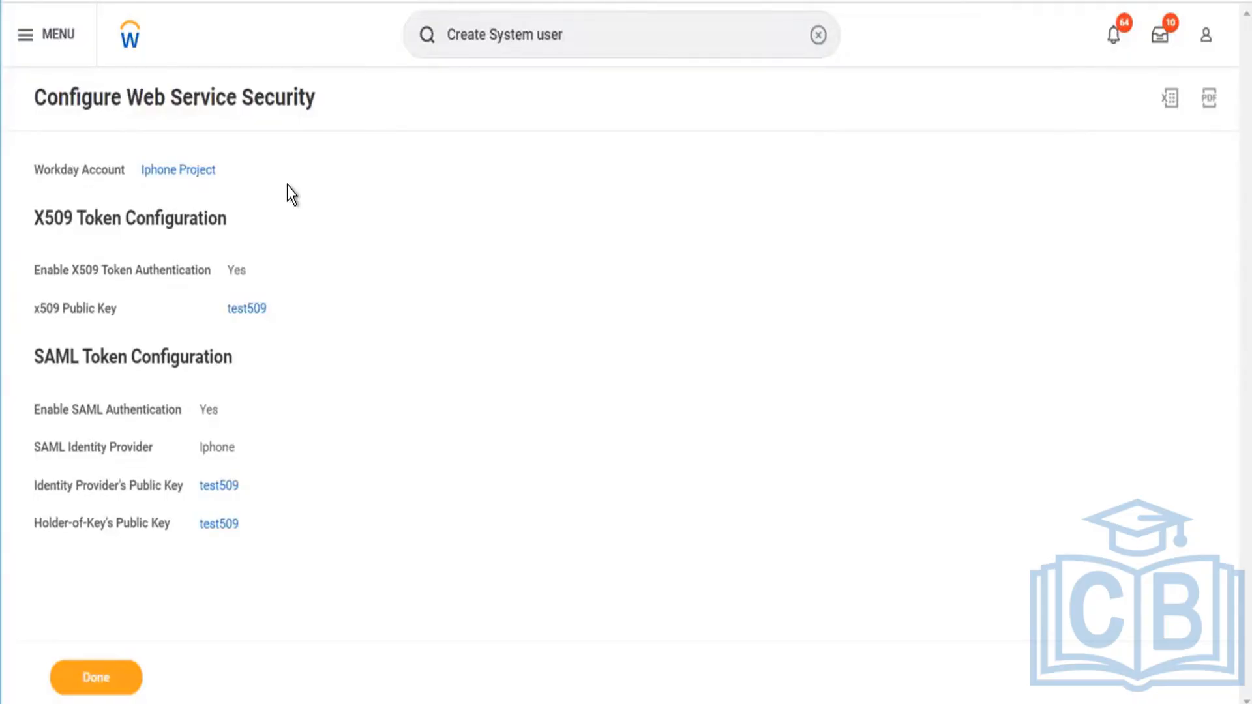
Export the web service security configuration to an Excel file and finish the task
{"action": "left_click_drag", "start_coordinate": [18, 167], "coordinate": [287, 151]}
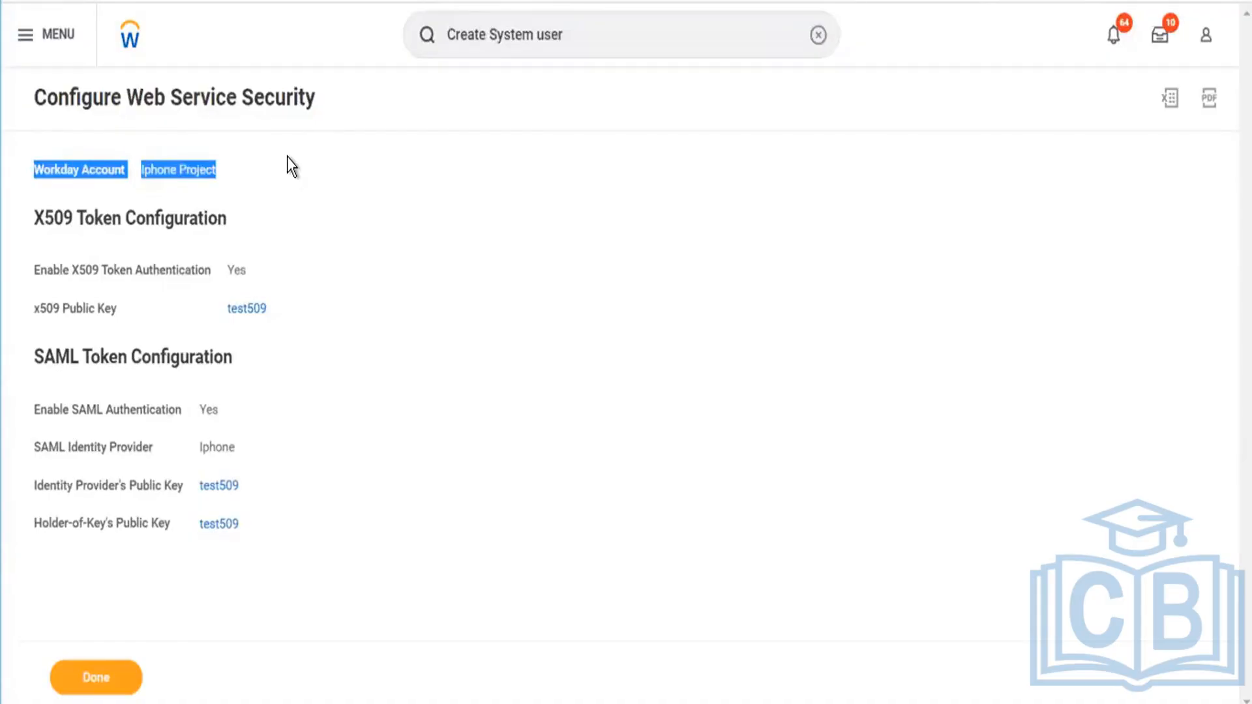
{"action": "left_click", "coordinate": [379, 244]}
{"action": "left_click", "coordinate": [1168, 108]}
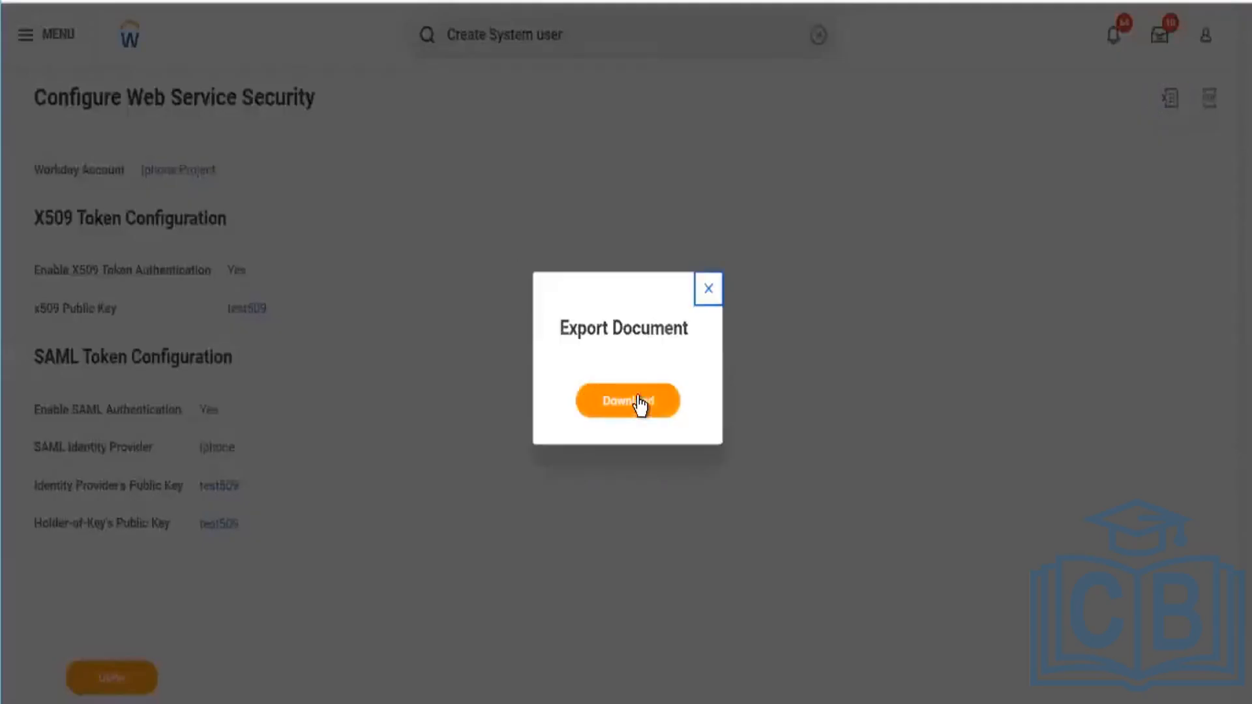
{"action": "left_click", "coordinate": [641, 407]}
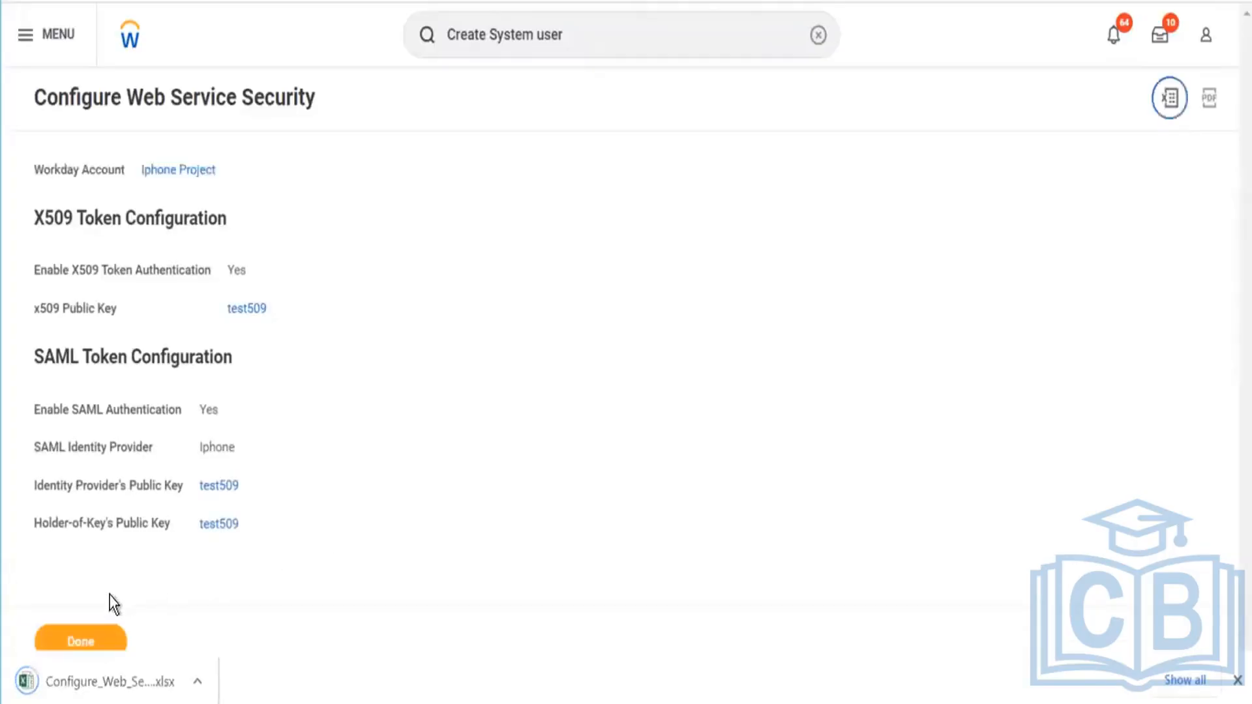
{"action": "left_click", "coordinate": [84, 642]}
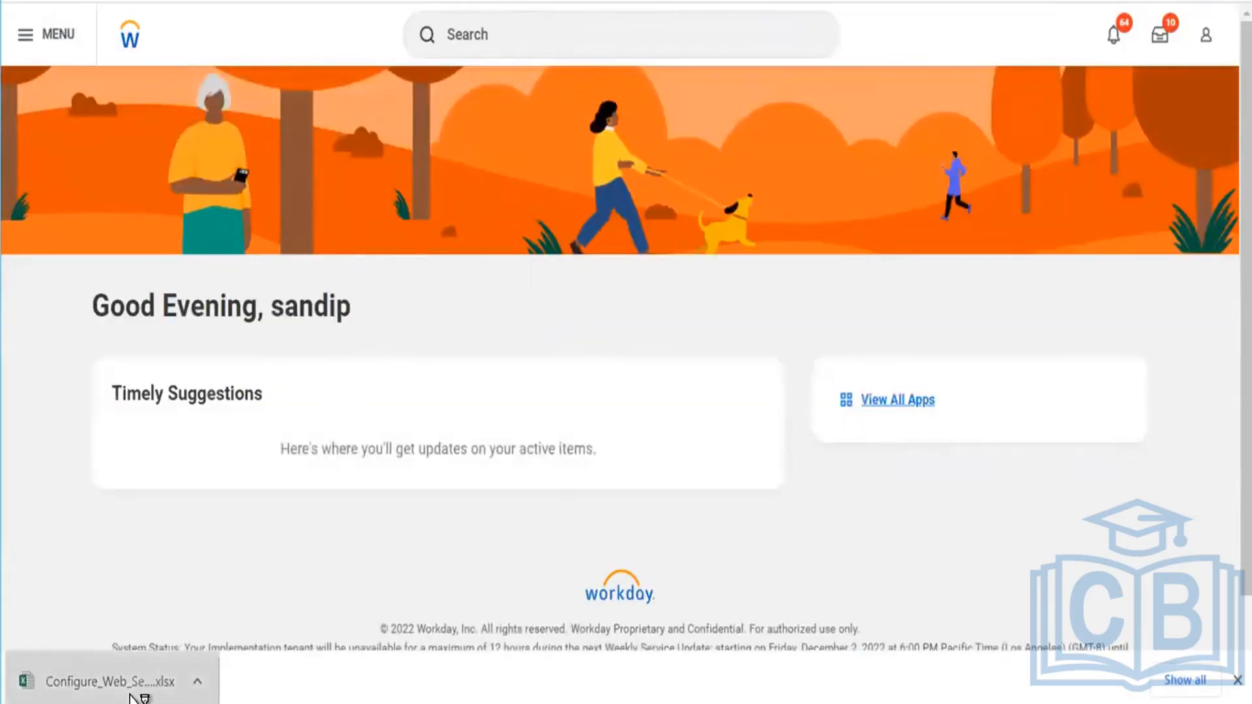
Open the downloaded web service security workbook in Excel and enable editing to review it
{"action": "left_click", "coordinate": [131, 694]}
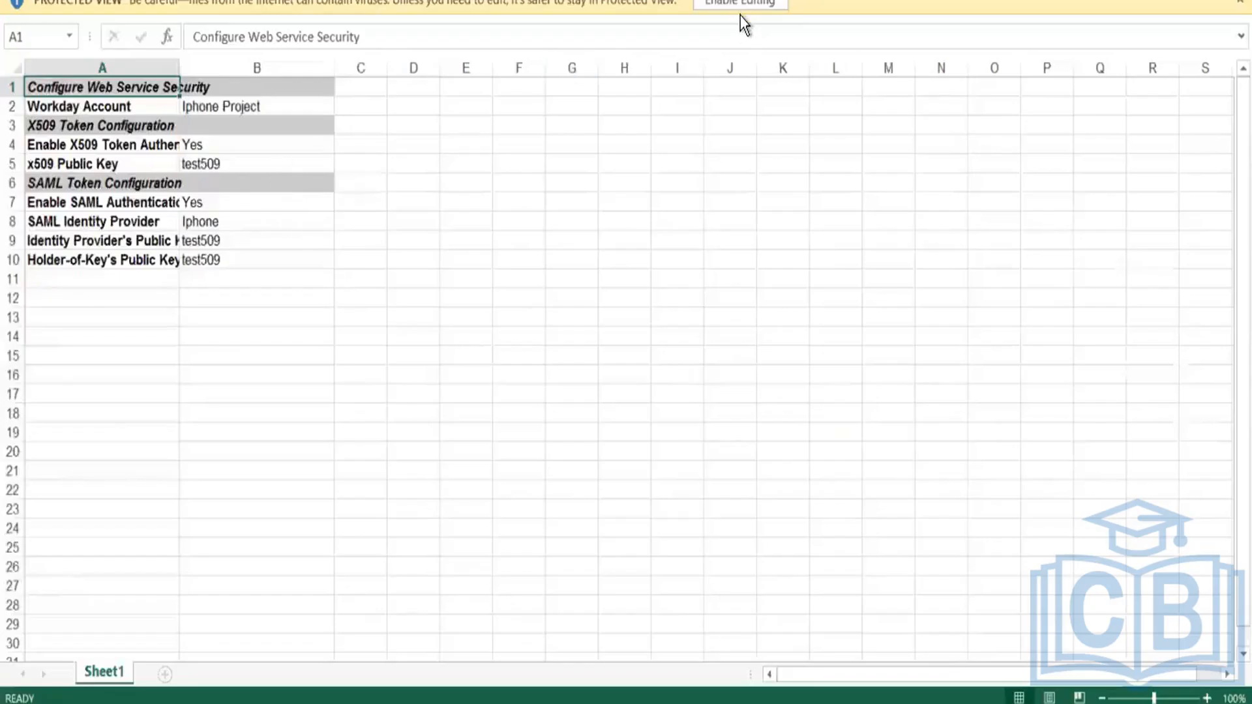
{"action": "left_click", "coordinate": [738, 6]}
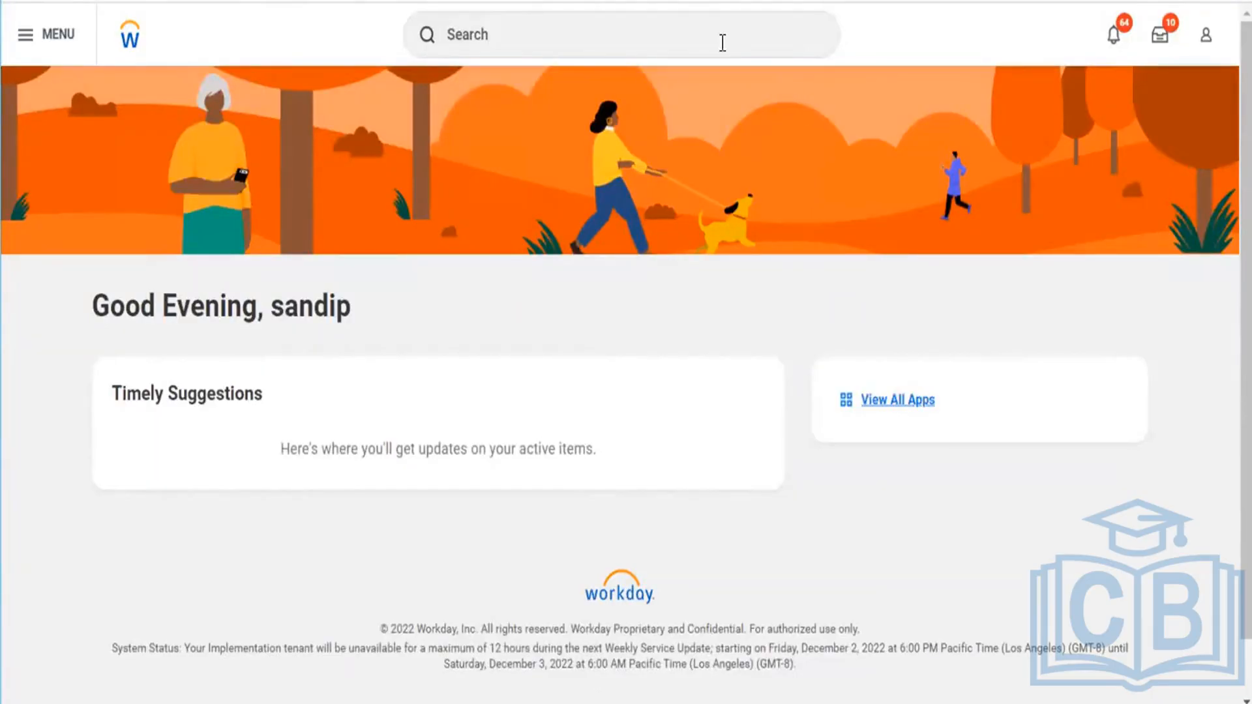
Start the Create Integration System User task from the recent searches and enter the new account's user name
{"action": "left_click", "coordinate": [669, 18]}
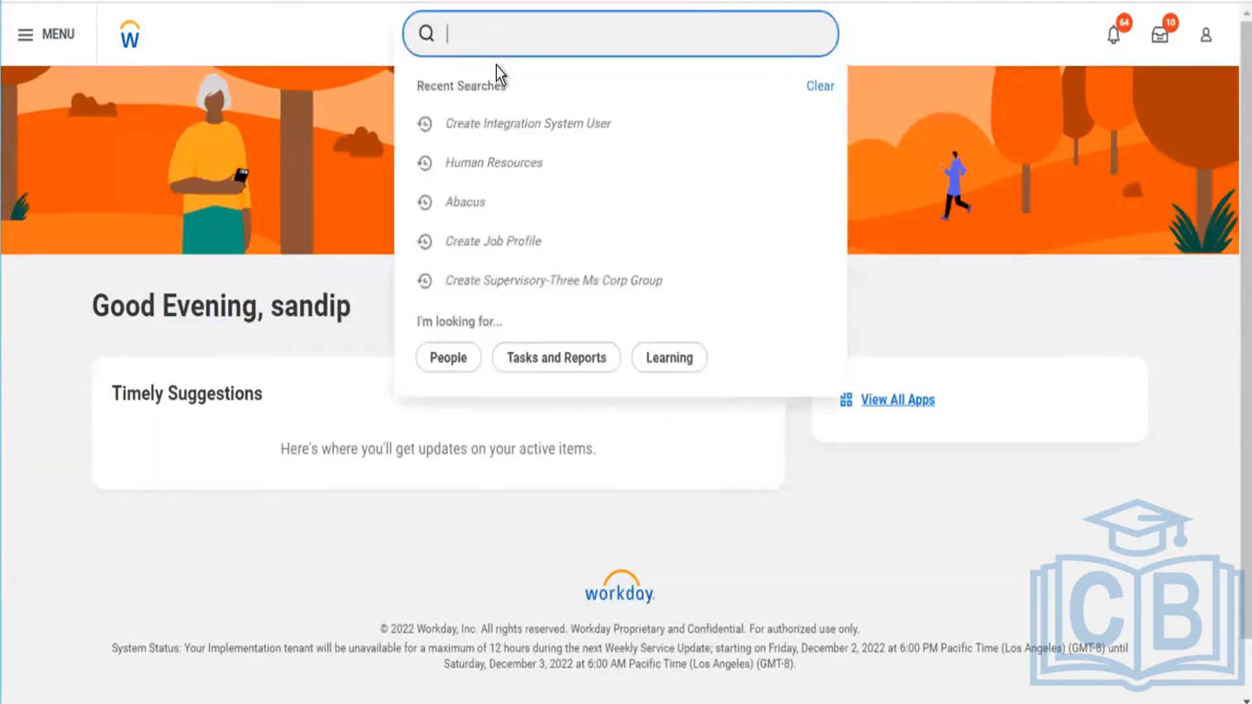
{"action": "left_click", "coordinate": [499, 127]}
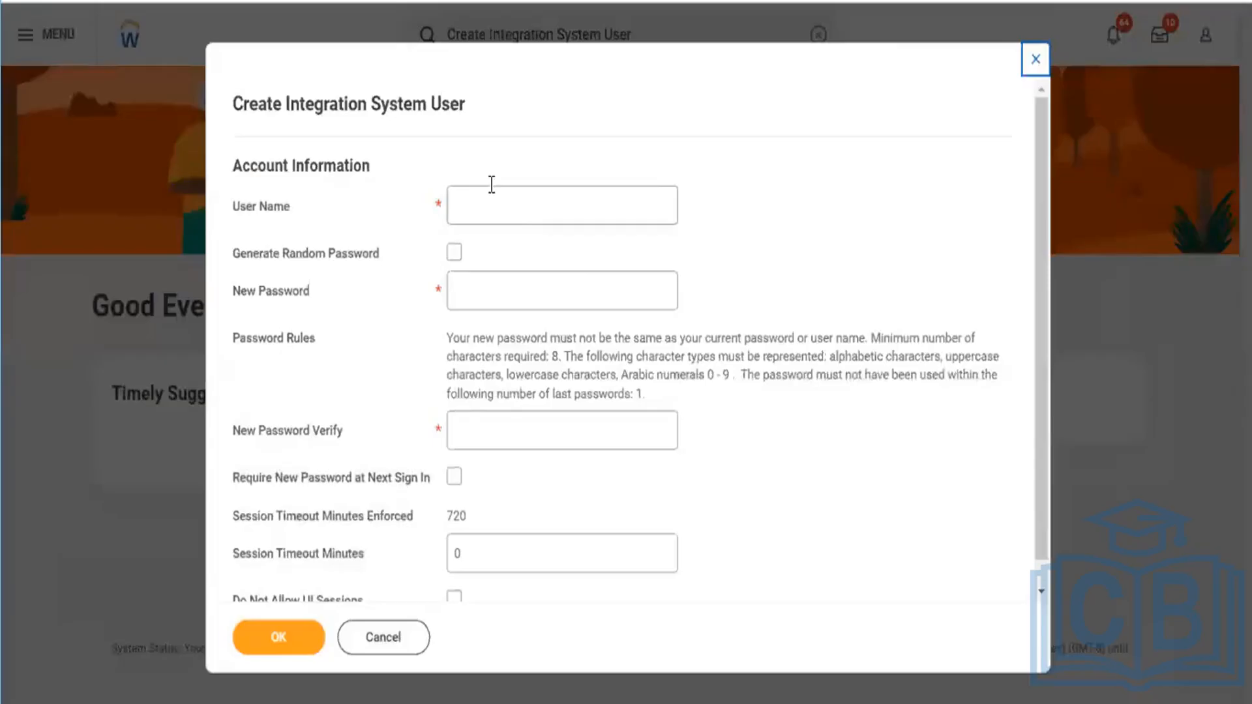
{"action": "left_click", "coordinate": [533, 190]}
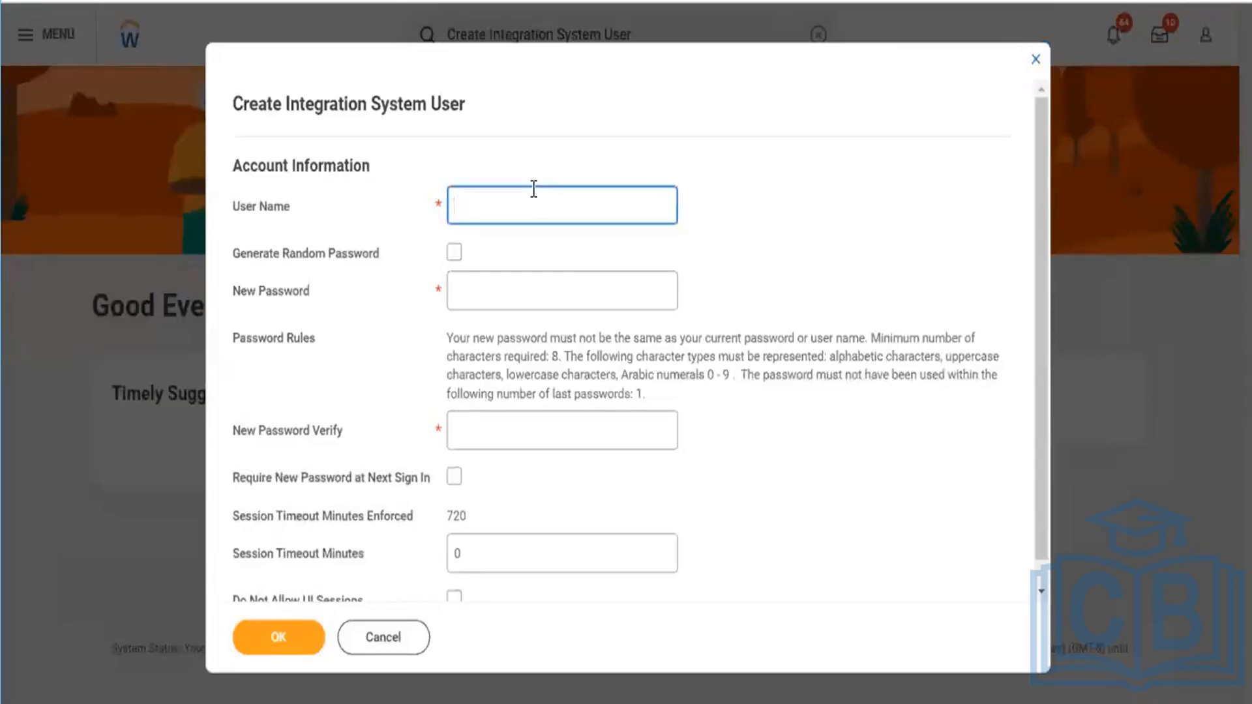
{"action": "type", "text": "Ma"}
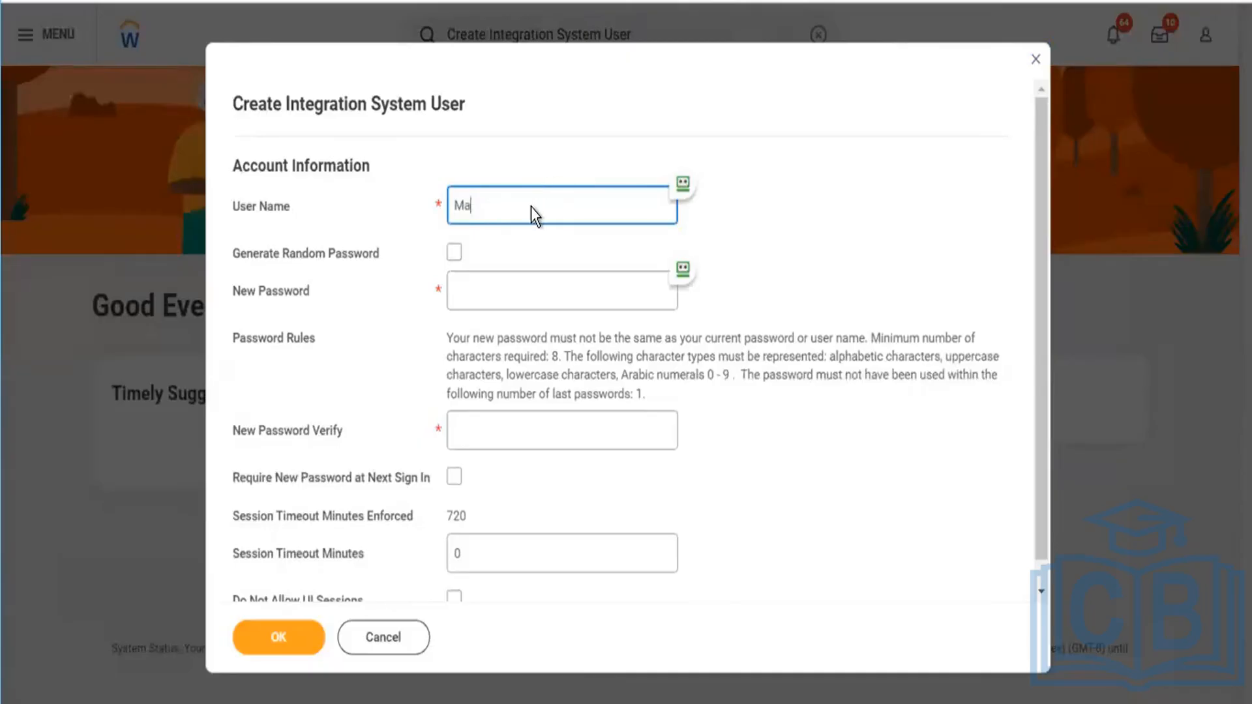
{"action": "type", "text": "dhava"}
{"action": "key", "text": "Tab"}
{"action": "key", "text": "Tab"}
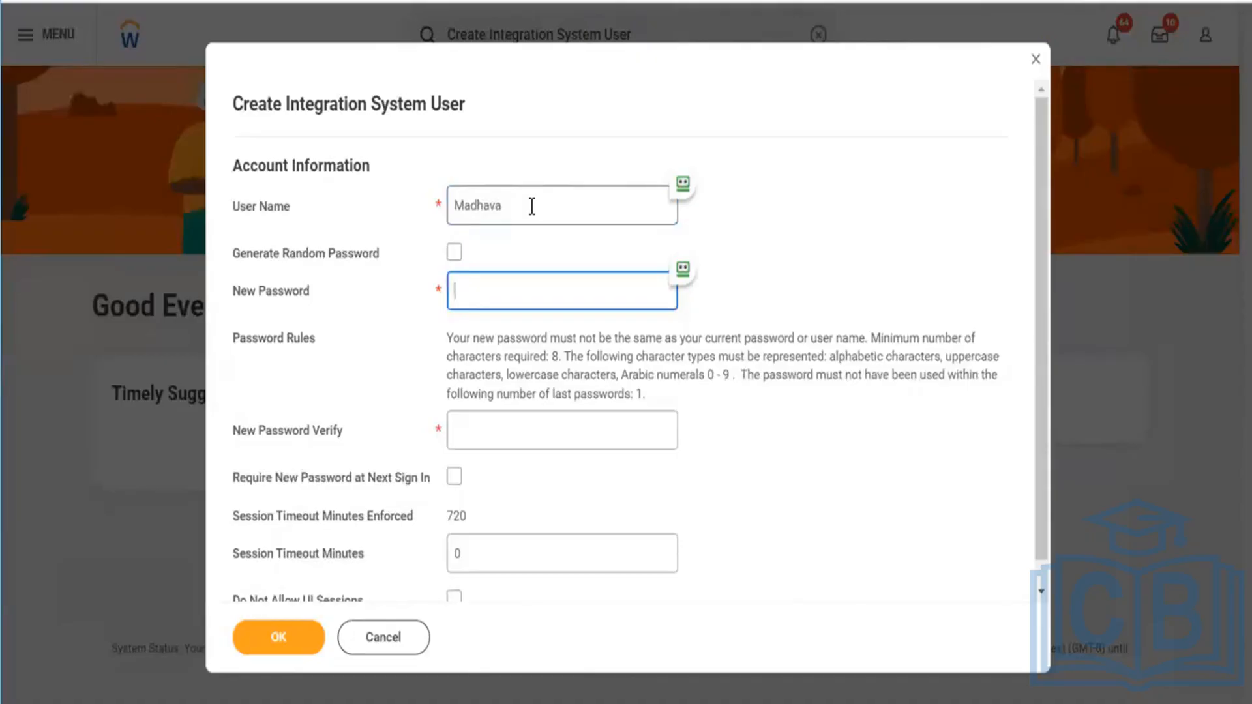
Enter the new account's password and repeat it in the New Password Verify field
{"action": "type", "text": "•••"}
{"action": "key", "text": "BackSpace"}
{"action": "key", "text": "BackSpace"}
{"action": "type", "text": "********"}
{"action": "left_click", "coordinate": [473, 428]}
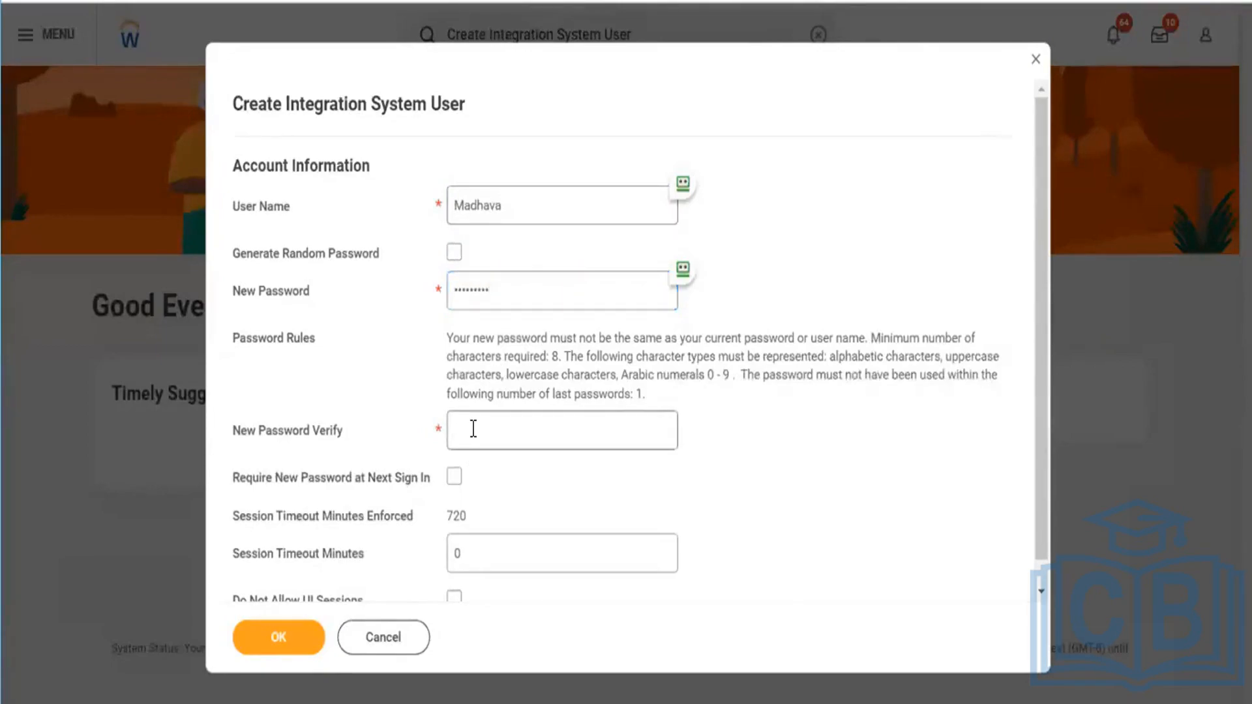
{"action": "type", "text": "***"}
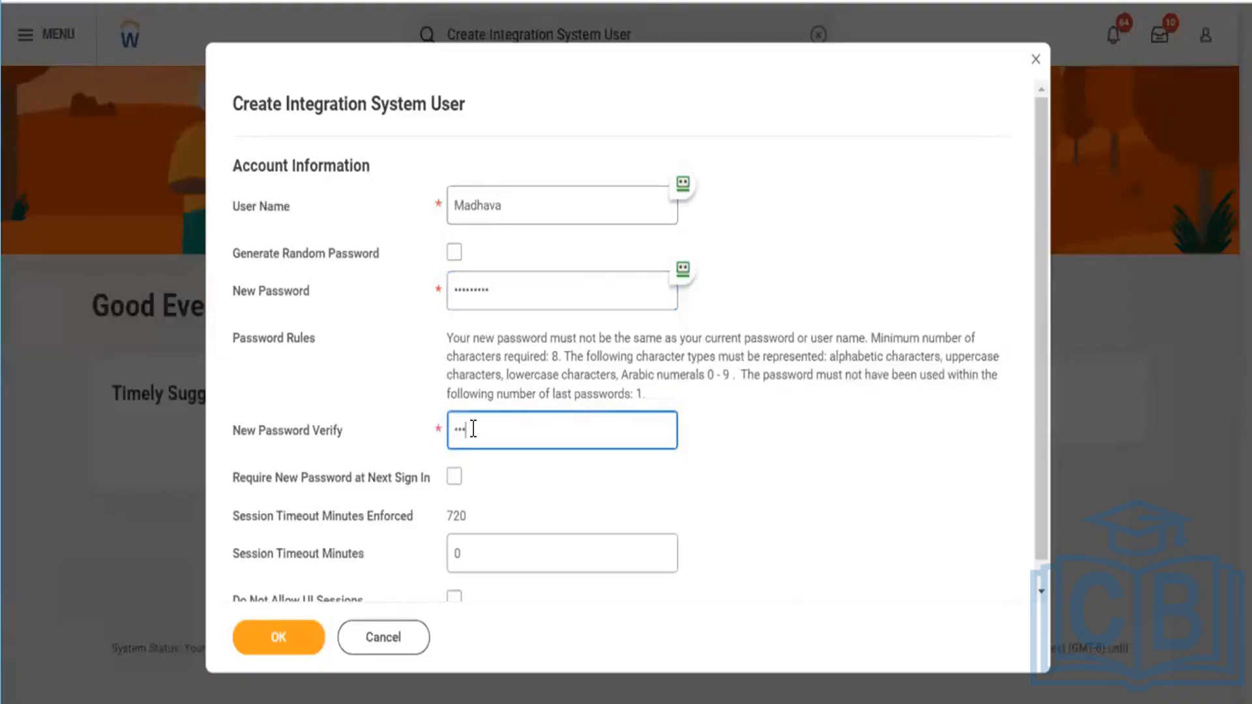
{"action": "type", "text": "******"}
Set the session timeout to 10 minutes and submit the new integration system user
{"action": "left_click", "coordinate": [873, 574]}
{"action": "scroll", "coordinate": [874, 574], "scroll_direction": "down", "scroll_amount": 1}
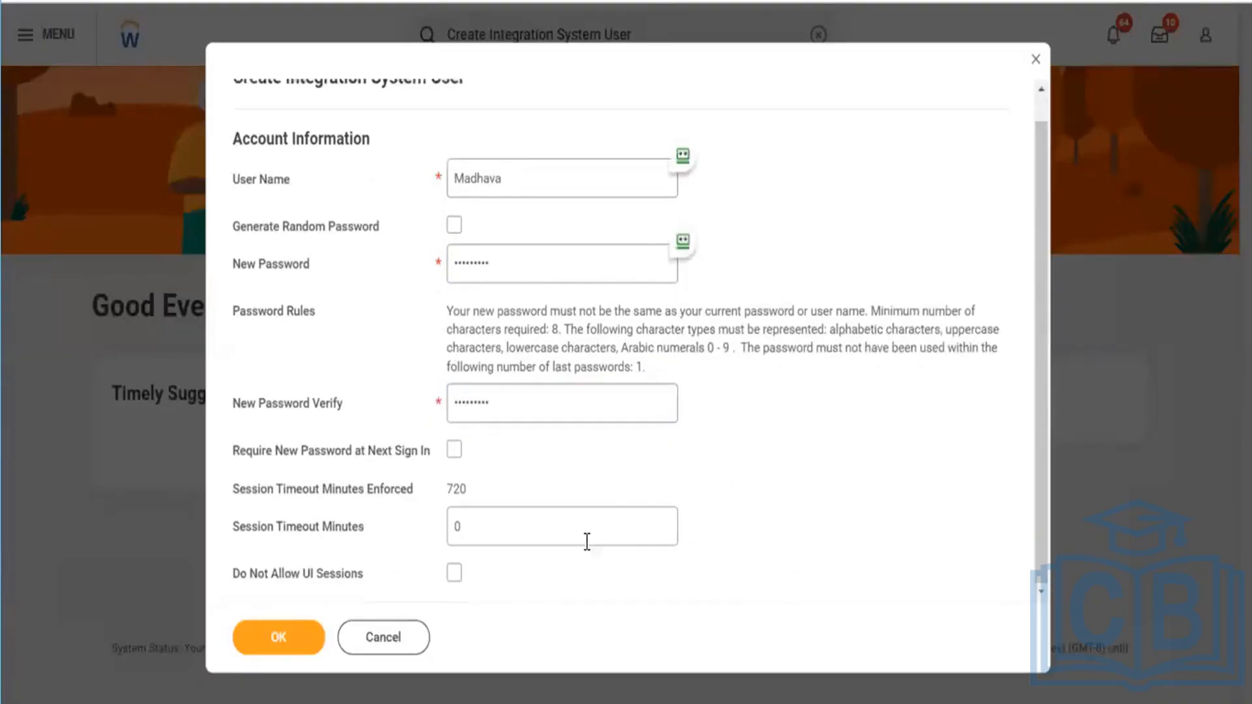
{"action": "left_click", "coordinate": [560, 530]}
{"action": "type", "text": "10"}
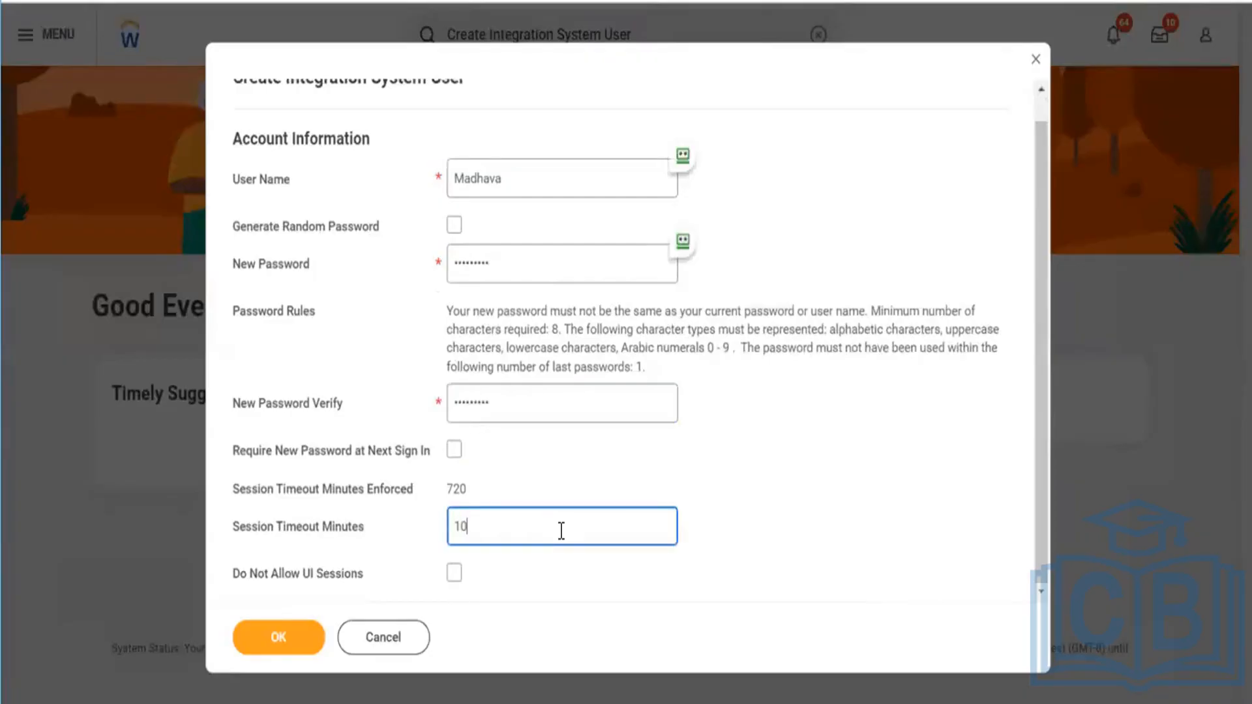
{"action": "left_click", "coordinate": [291, 632]}
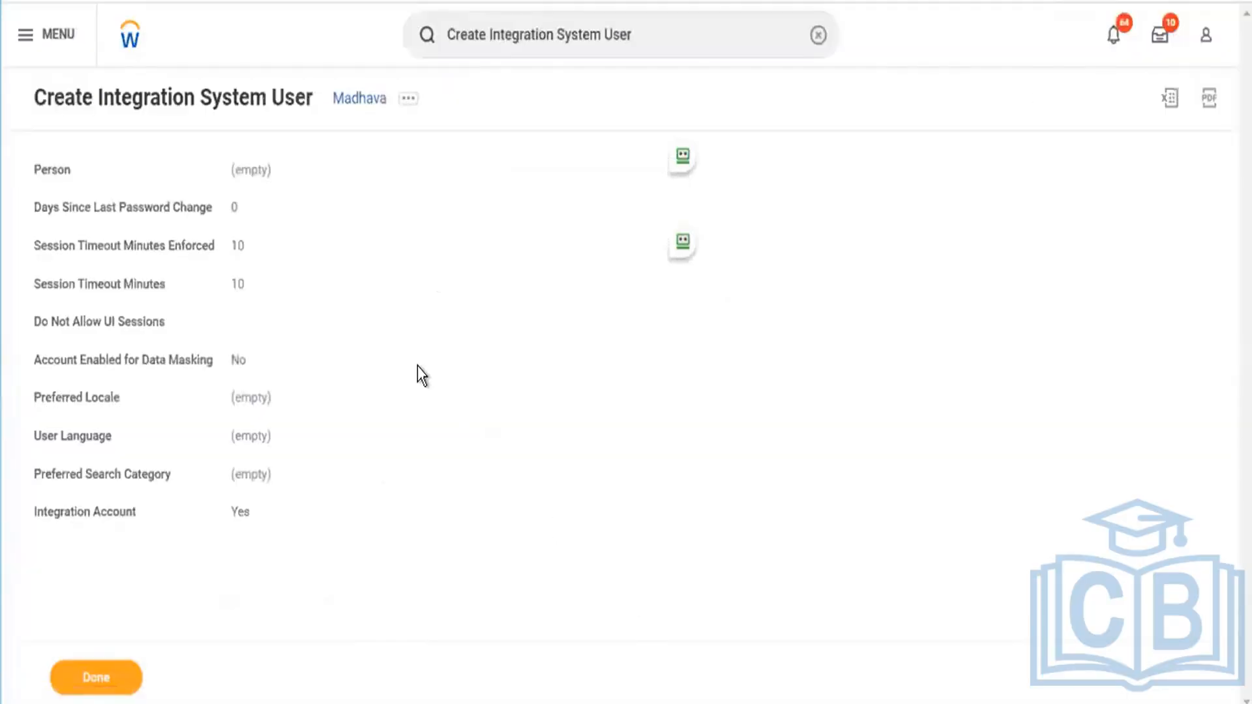
View the X509 and SAML options in the new user's Configure Web Service Security form and cancel it
{"action": "left_click", "coordinate": [409, 99]}
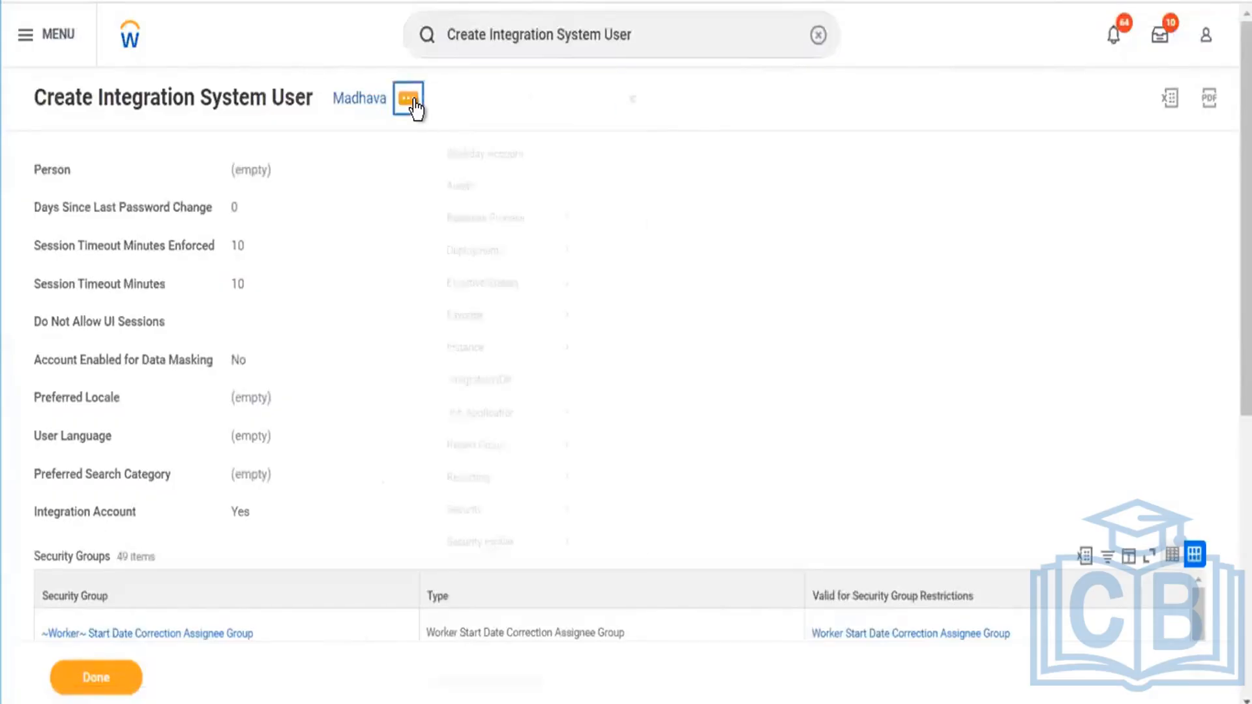
{"action": "mouse_move", "coordinate": [502, 189]}
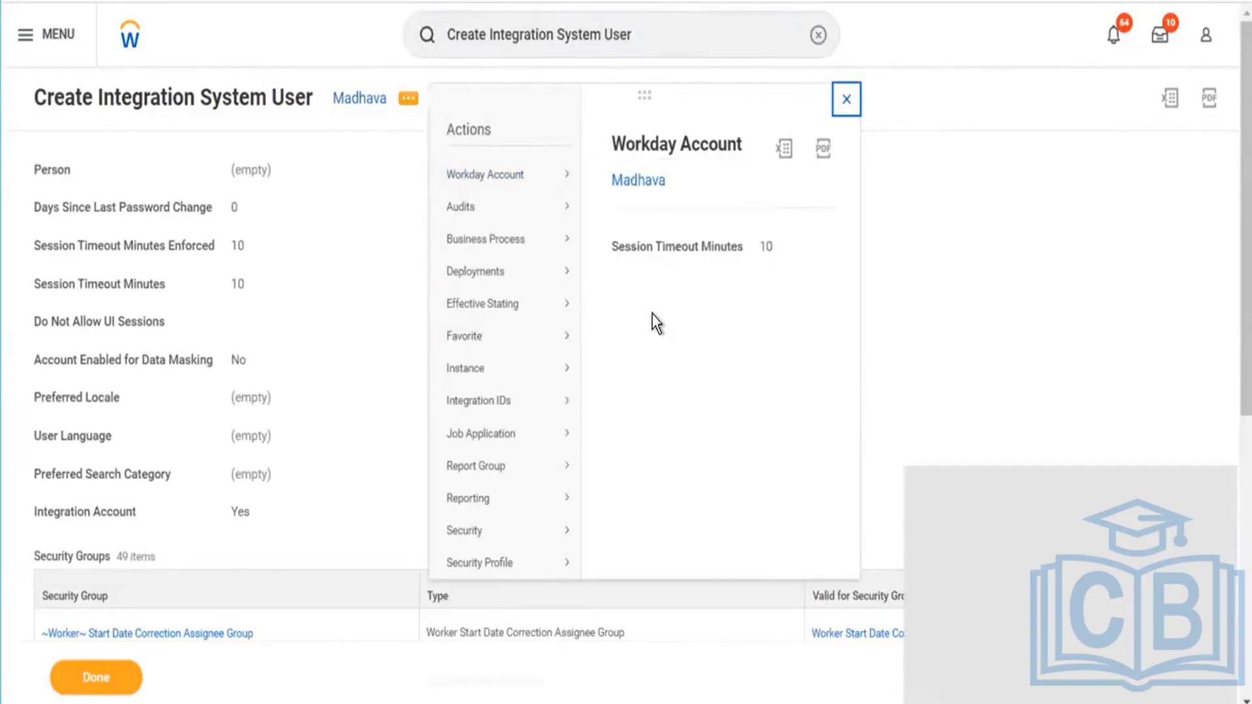
{"action": "left_click", "coordinate": [639, 182]}
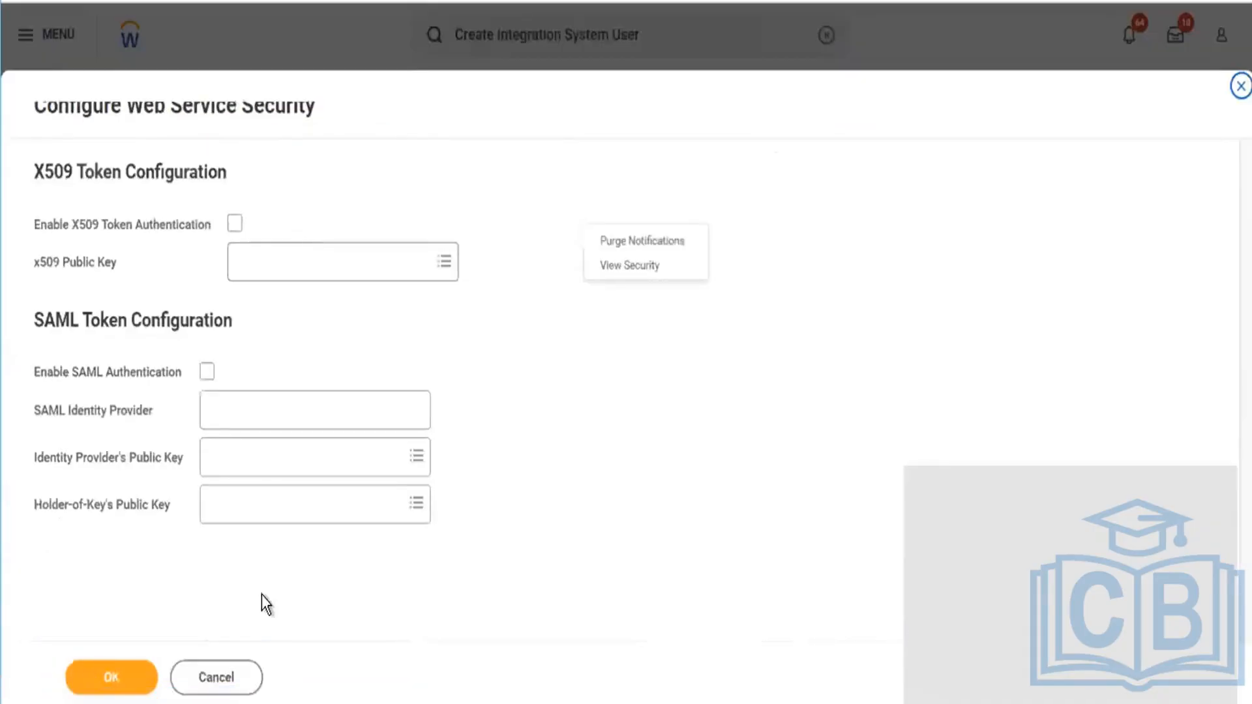
{"action": "left_click", "coordinate": [225, 681]}
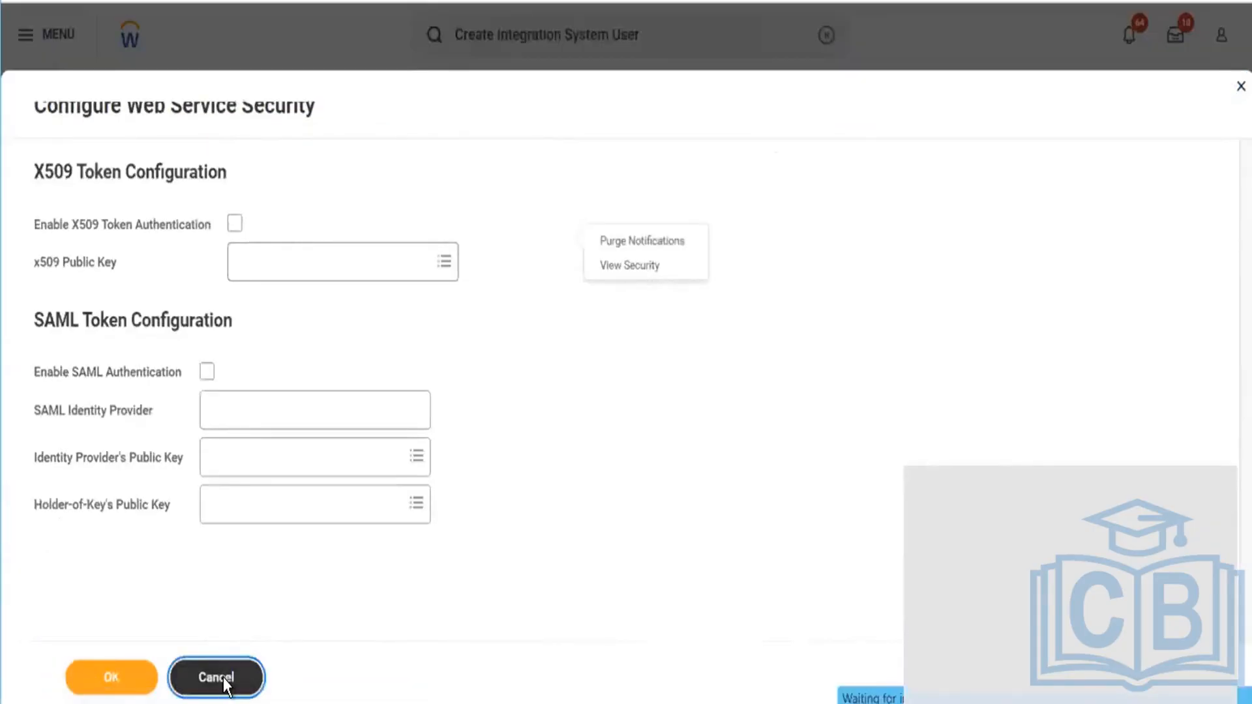